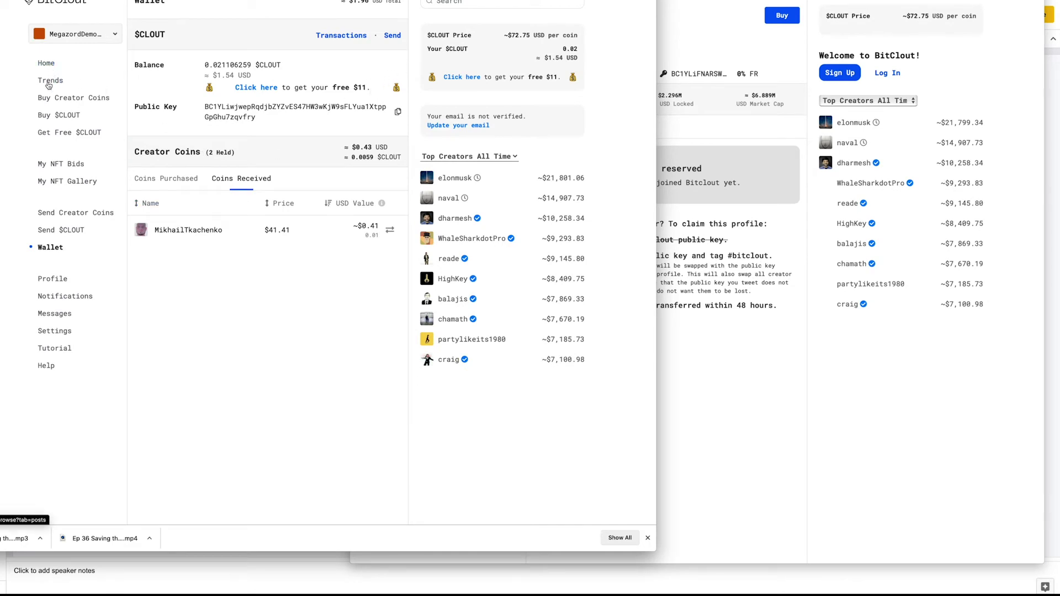
- Open the demo account's own profile and view the holders of its creator coin
{"action": "left_click", "coordinate": [68, 279]}
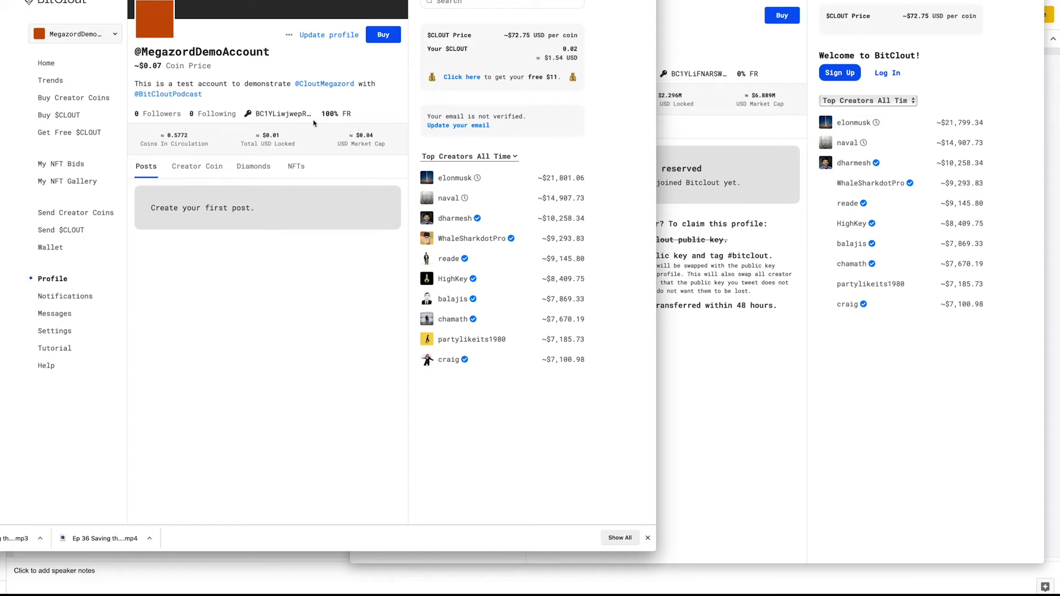
{"action": "left_click", "coordinate": [208, 167]}
{"action": "mouse_move", "coordinate": [191, 257]}
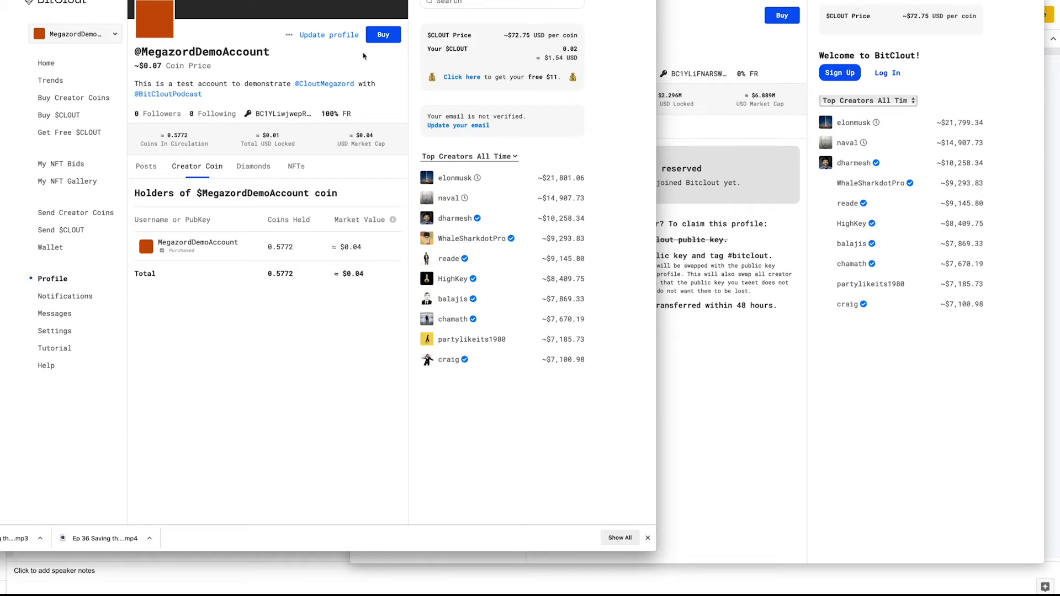
- Buy .011 USD worth of the MegazordDemoAccount coin and confirm the purchase
{"action": "left_click", "coordinate": [378, 40]}
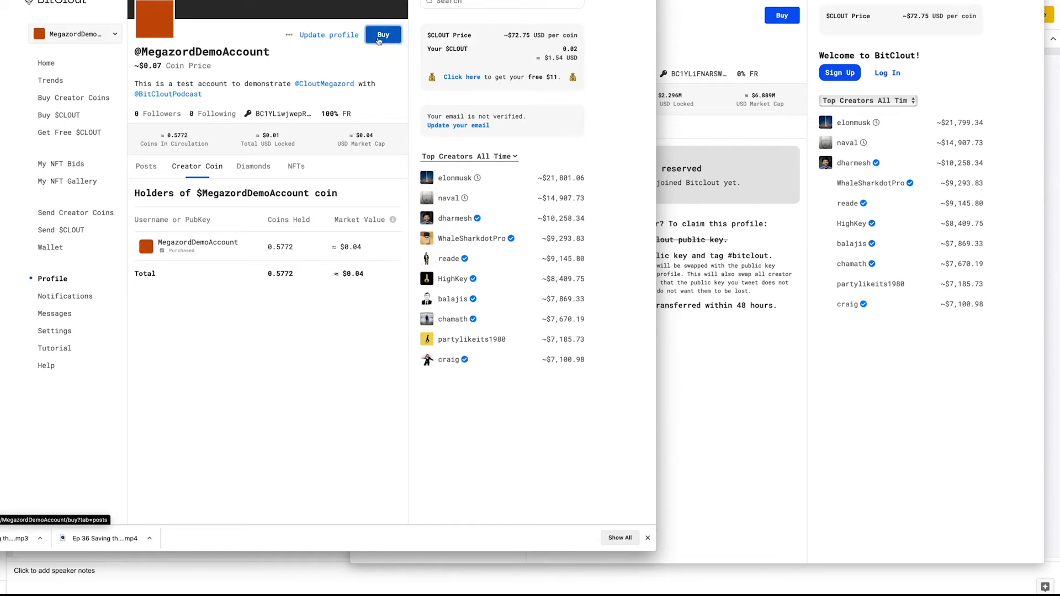
{"action": "left_click", "coordinate": [254, 106]}
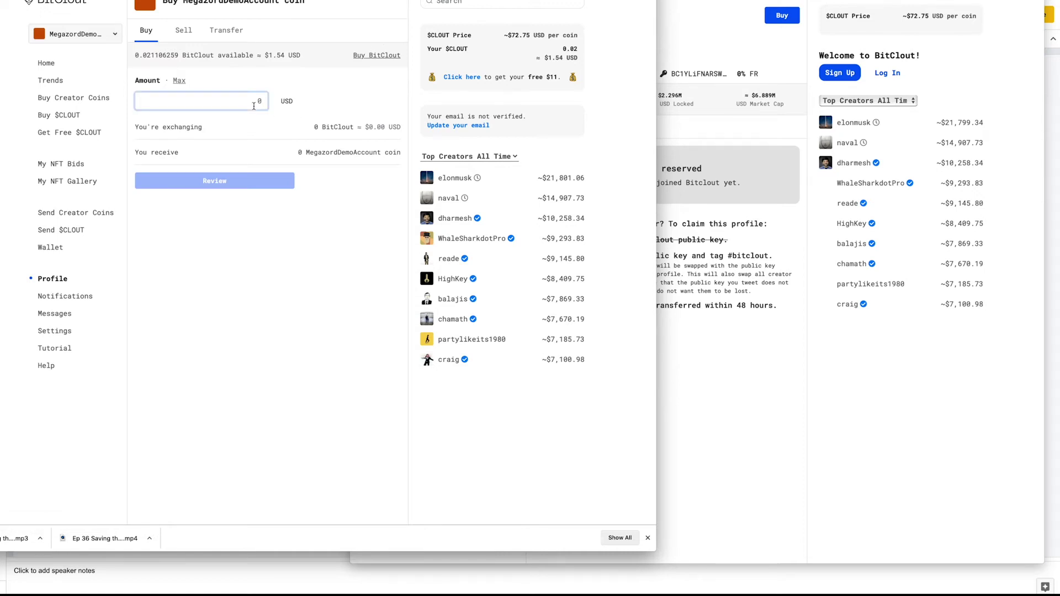
{"action": "type", "text": "."}
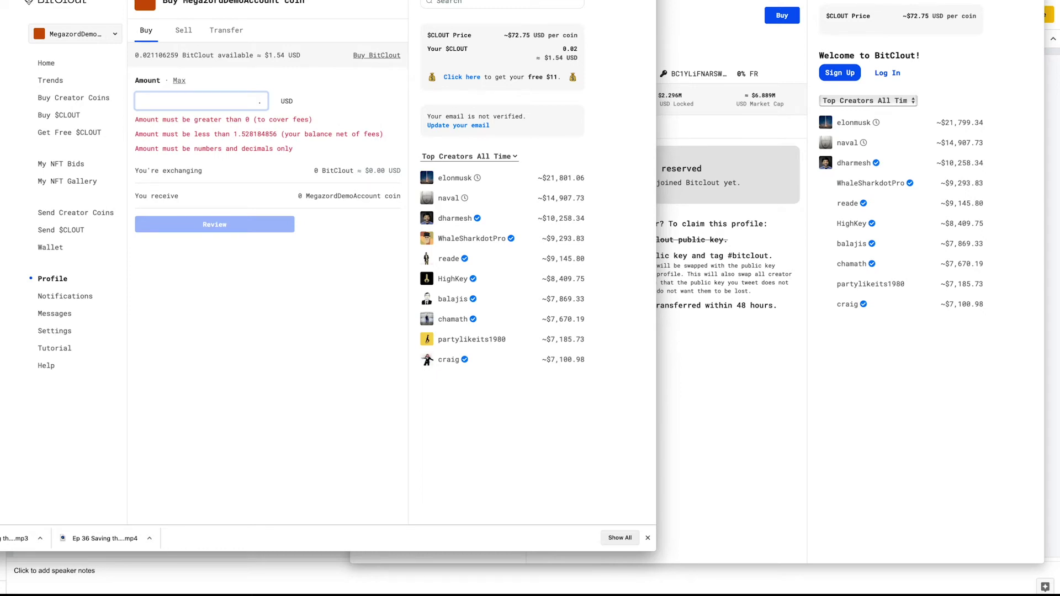
{"action": "key", "text": "BackSpace"}
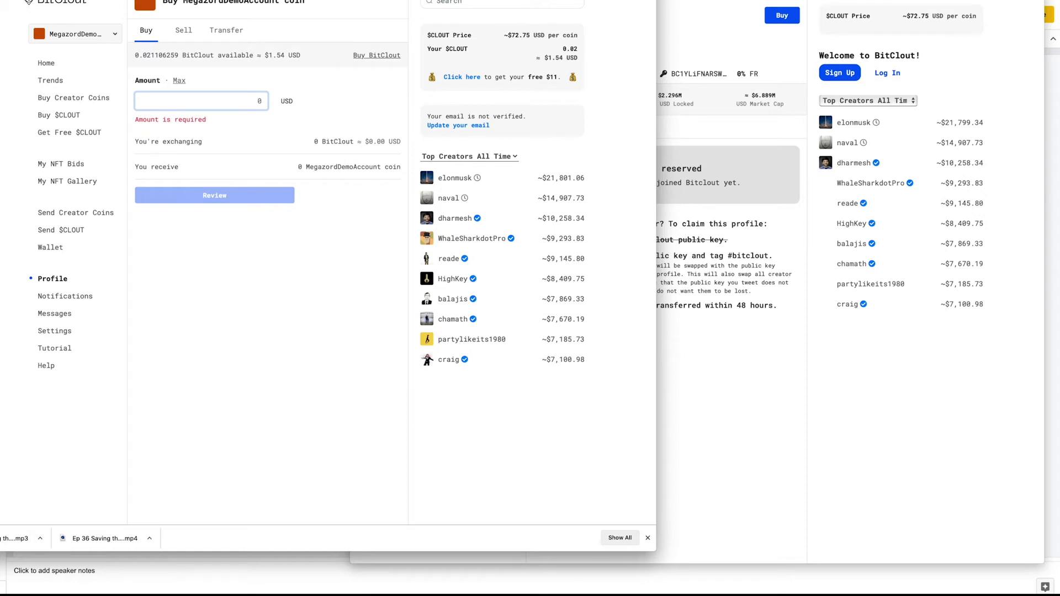
{"action": "type", "text": "."}
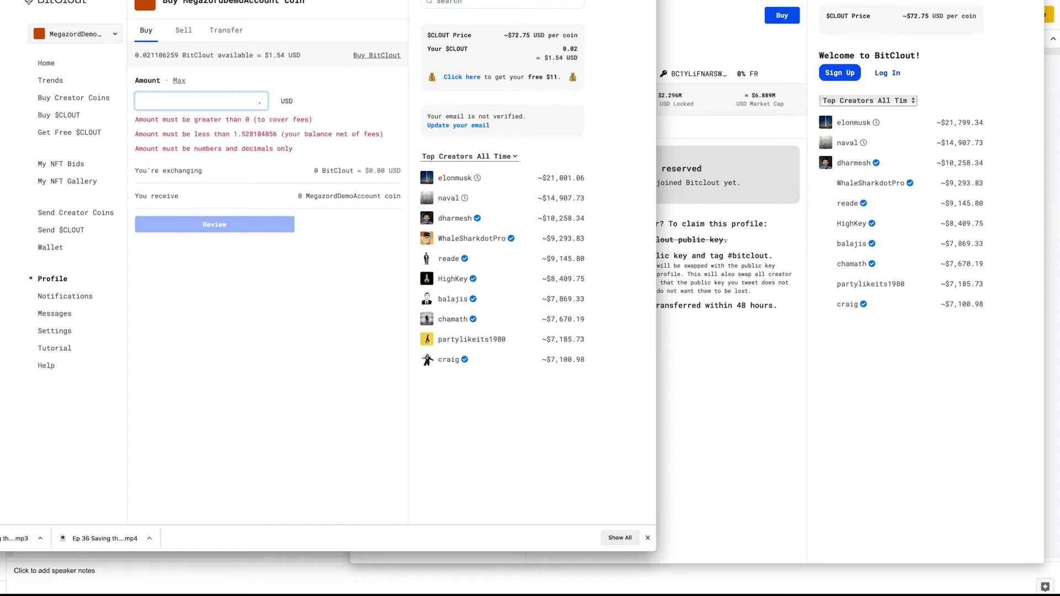
{"action": "type", "text": "011"}
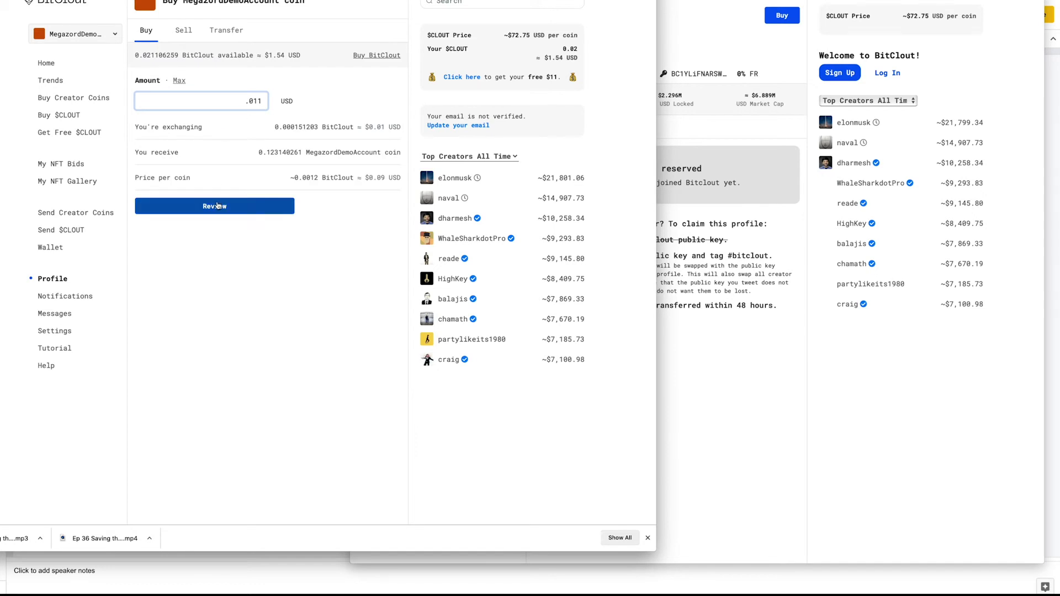
{"action": "left_click", "coordinate": [217, 205]}
{"action": "left_click", "coordinate": [271, 138]}
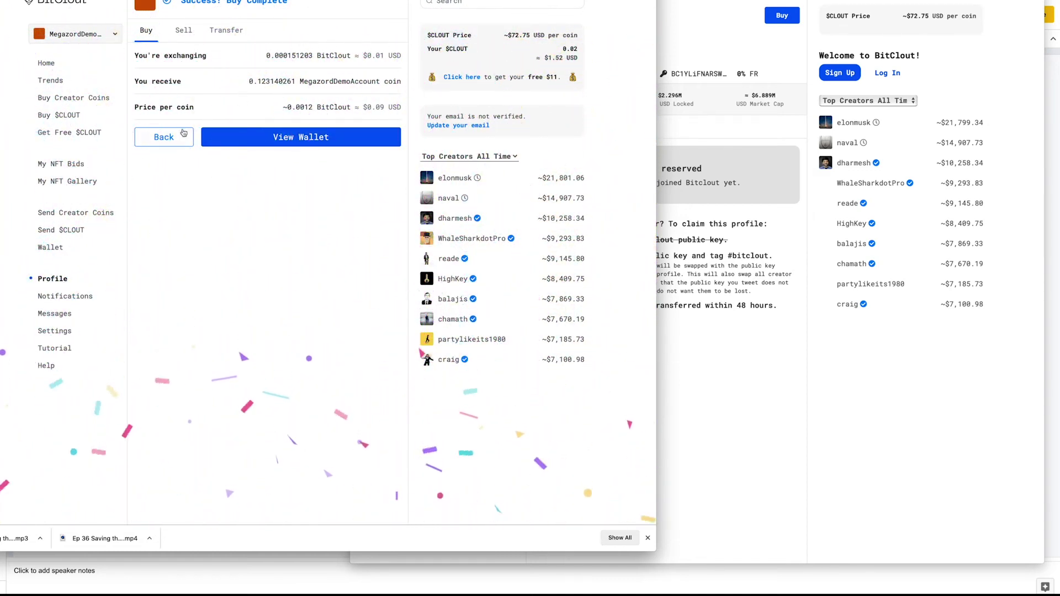
- Check the wallet's purchased coins and compare the creator coin holders of the demo account and HighKey
{"action": "left_click", "coordinate": [51, 248]}
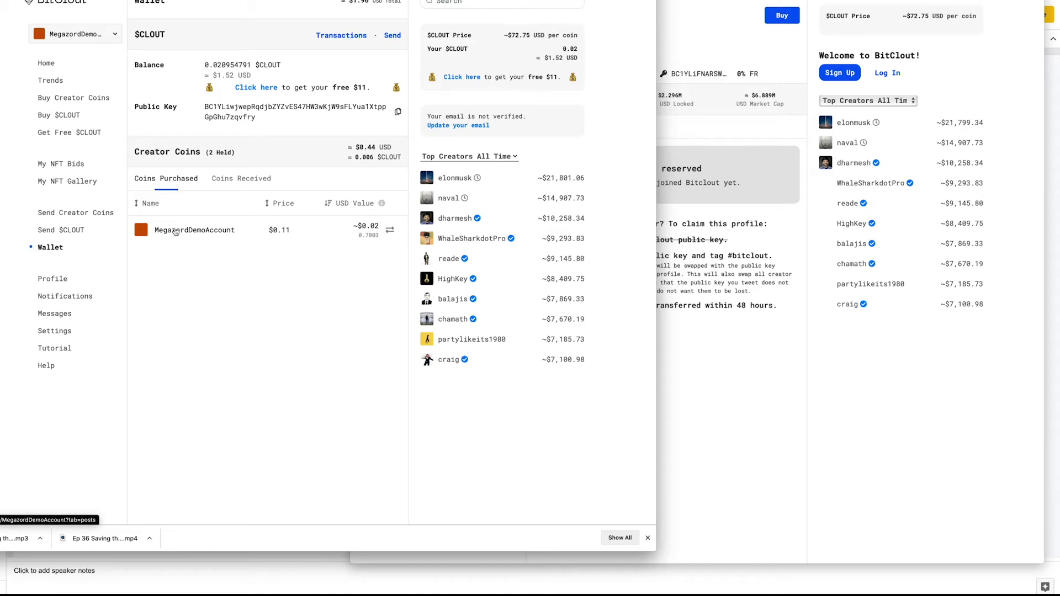
{"action": "left_click", "coordinate": [52, 279]}
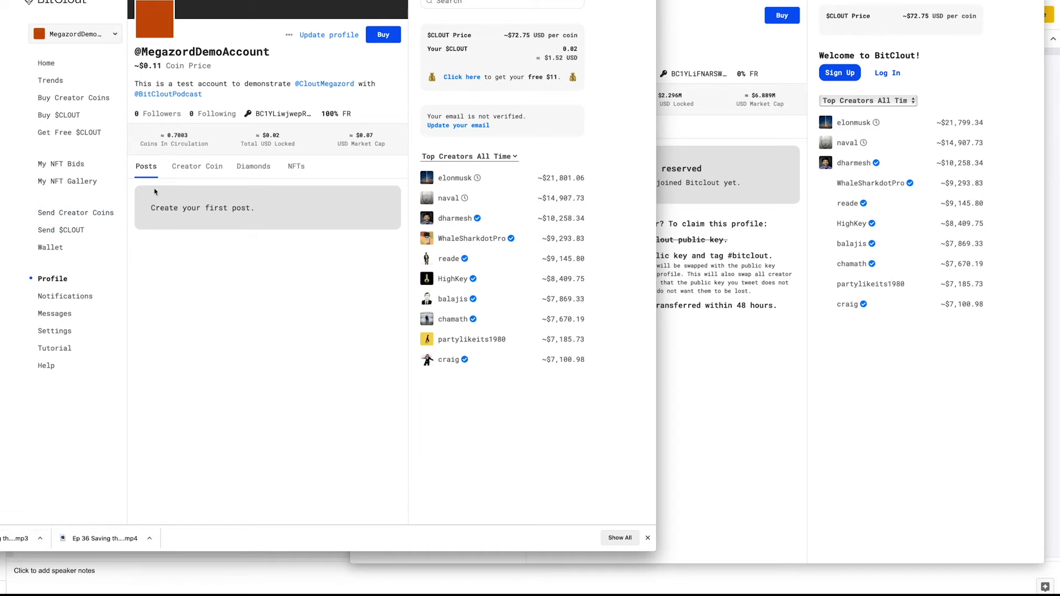
{"action": "left_click", "coordinate": [187, 171]}
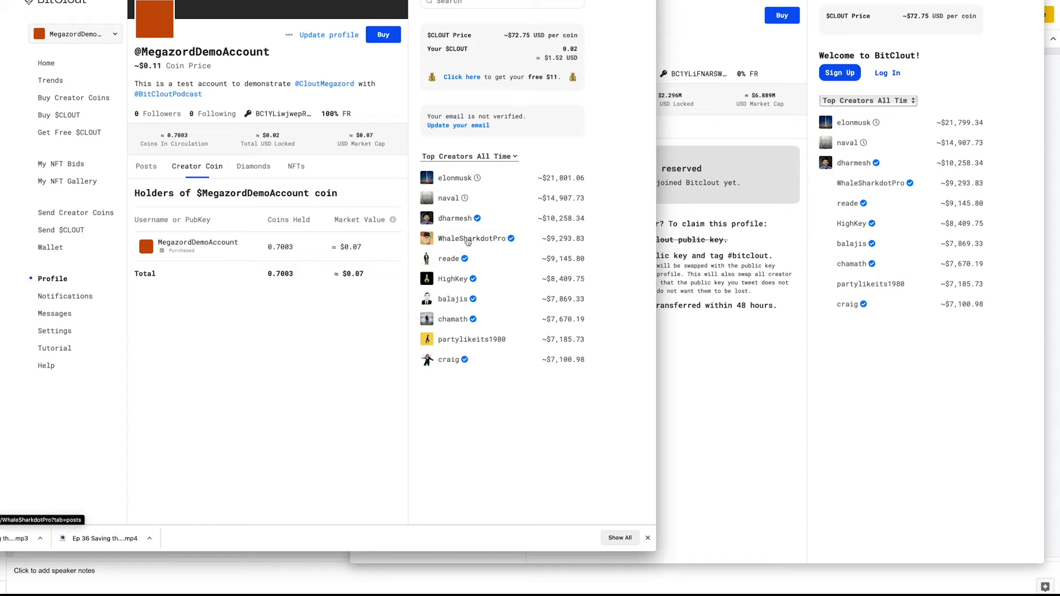
{"action": "left_click", "coordinate": [452, 280]}
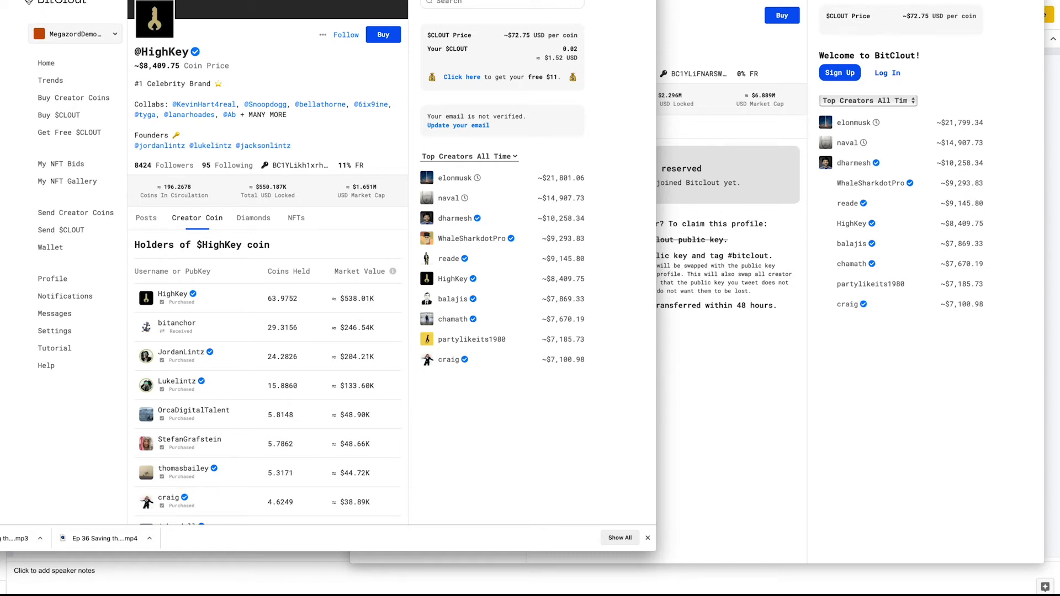
- Switch to ProsperClout, open the trade simulation for BitPal, and set HighKey as the trading account
{"action": "key", "text": "ctrl+Tab"}
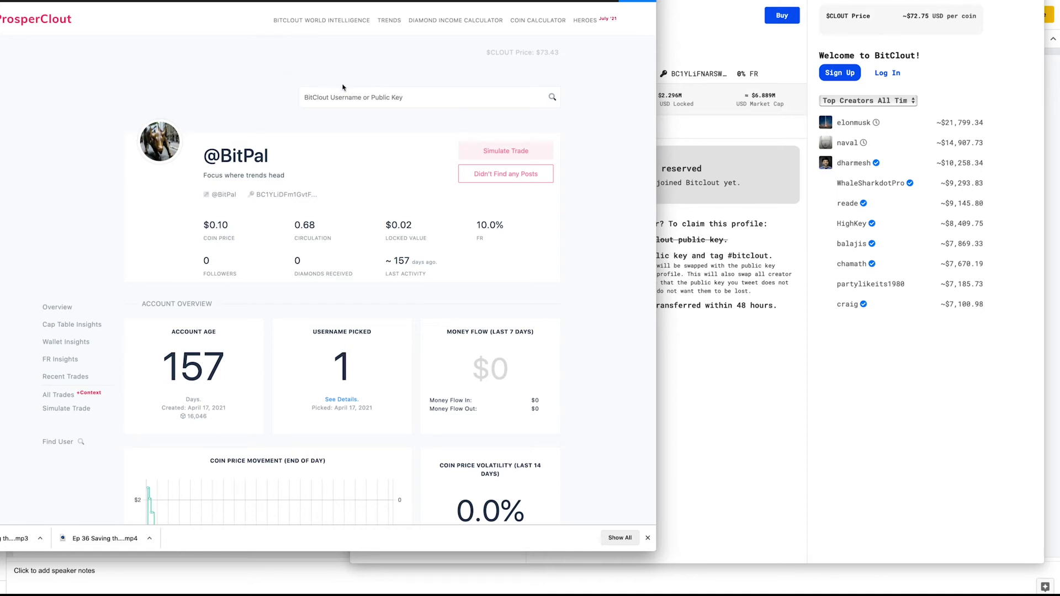
{"action": "left_click", "coordinate": [490, 156]}
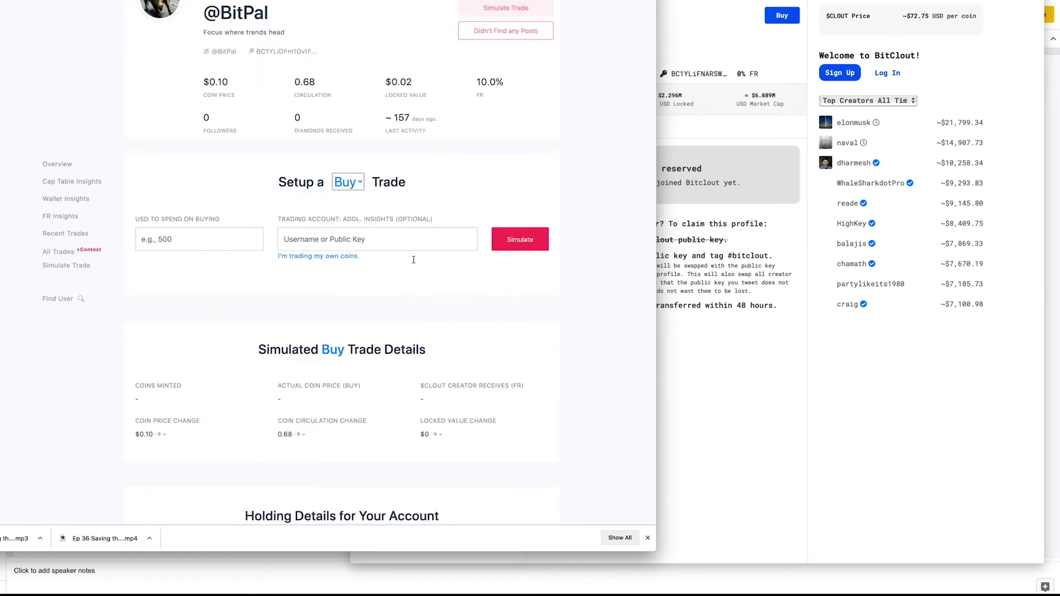
{"action": "left_click", "coordinate": [288, 152]}
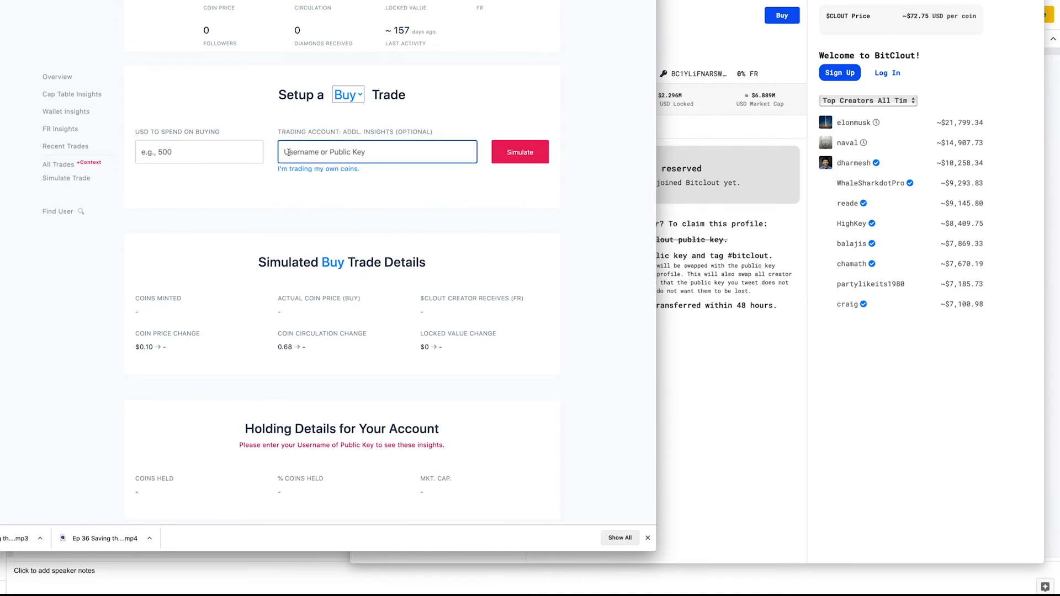
{"action": "type", "text": "highk"}
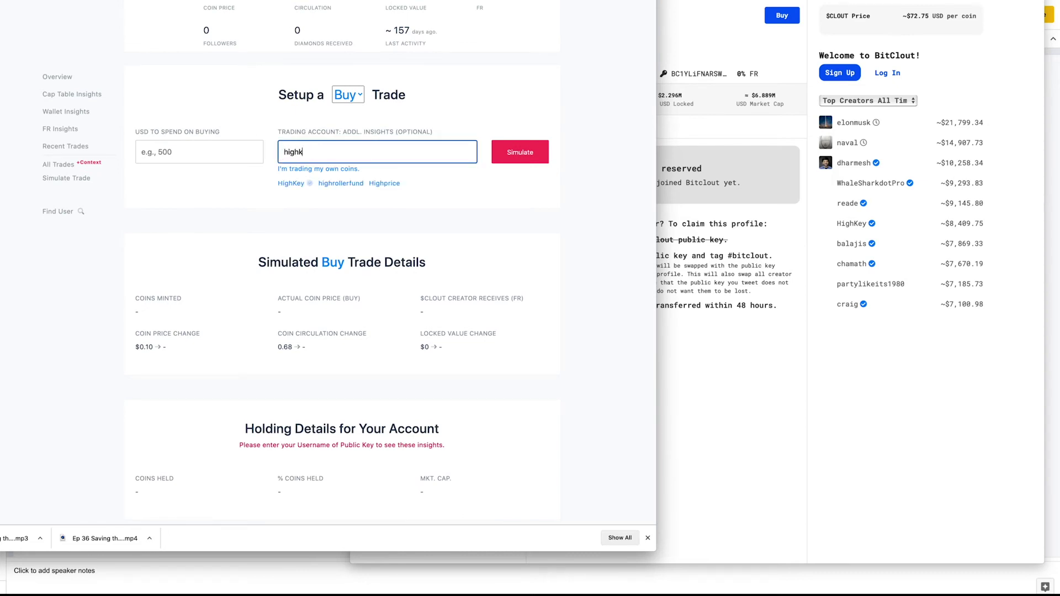
{"action": "type", "text": "ey"}
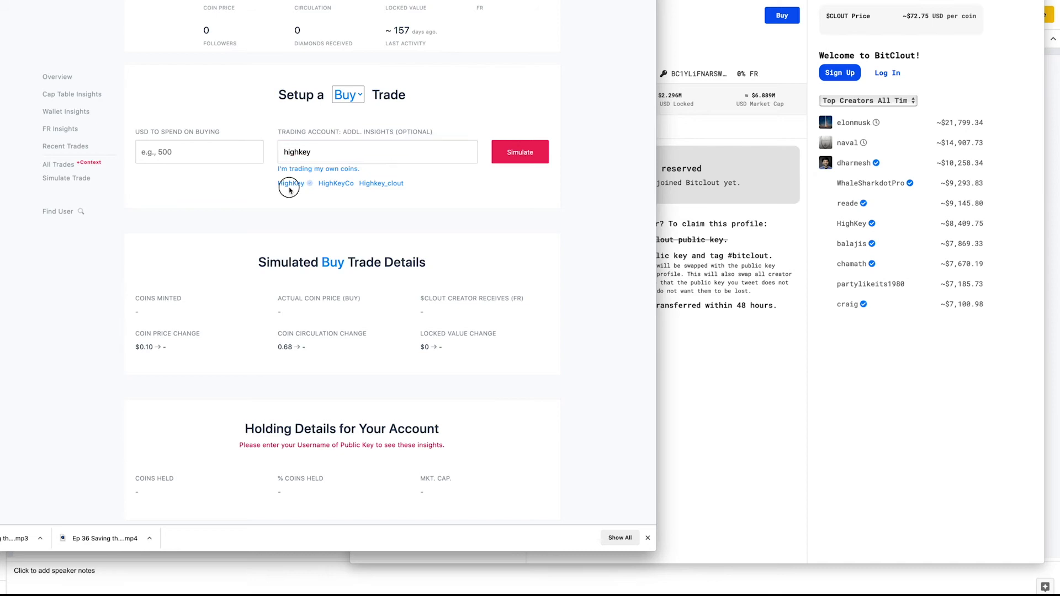
{"action": "left_click", "coordinate": [291, 184]}
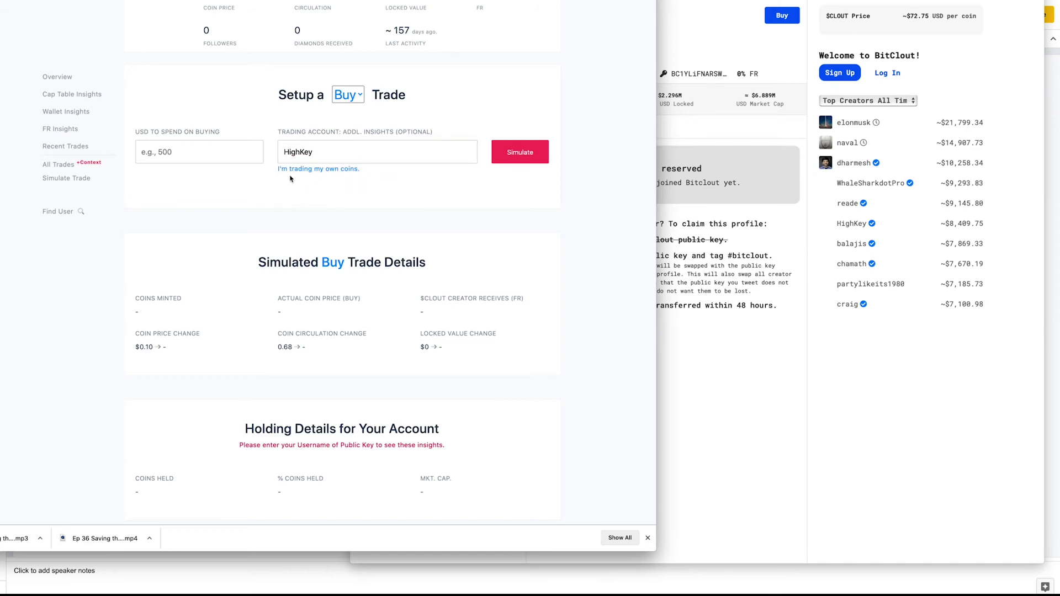
- Try to simulate a BitPal buy trade with -100000 as the USD amount
{"action": "left_click", "coordinate": [218, 156]}
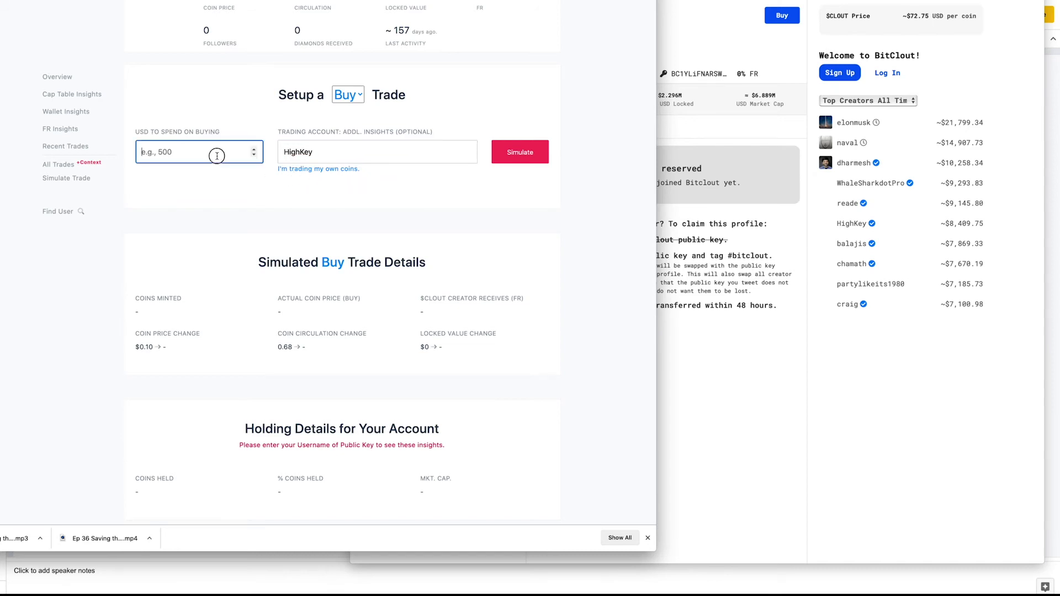
{"action": "left_click", "coordinate": [253, 155]}
{"action": "left_click", "coordinate": [253, 155]}
{"action": "left_click", "coordinate": [253, 155]}
{"action": "left_click", "coordinate": [253, 155]}
{"action": "left_click", "coordinate": [254, 154]}
{"action": "type", "text": "20"}
{"action": "key", "text": "BackSpace"}
{"action": "type", "text": "100000"}
{"action": "left_click", "coordinate": [289, 193]}
{"action": "left_click", "coordinate": [512, 161]}
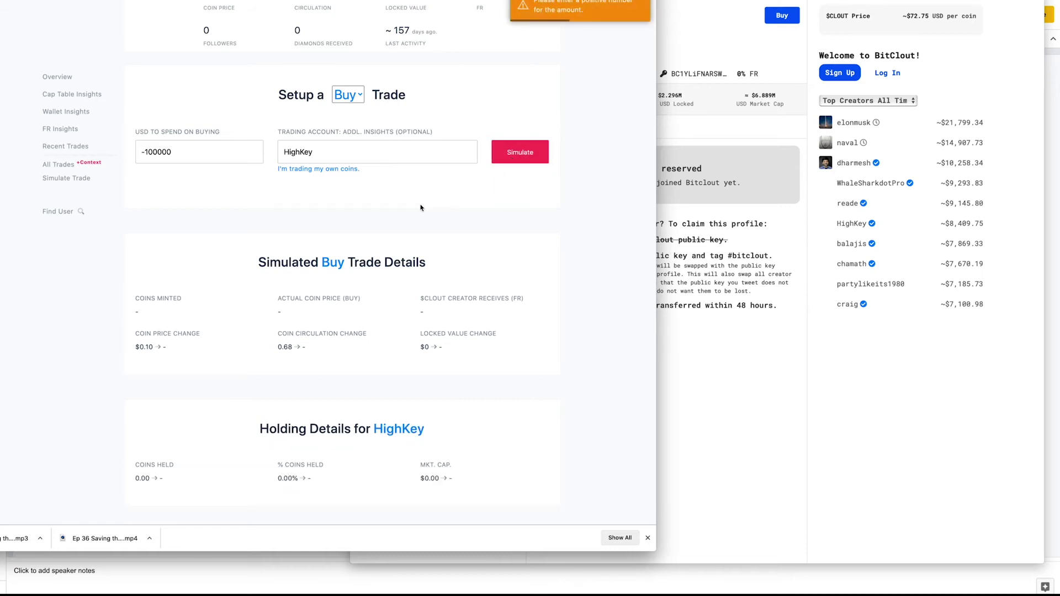
- Simulate a BitPal buy trade of 100000 USD and review the trade and holding details
{"action": "left_click", "coordinate": [208, 152]}
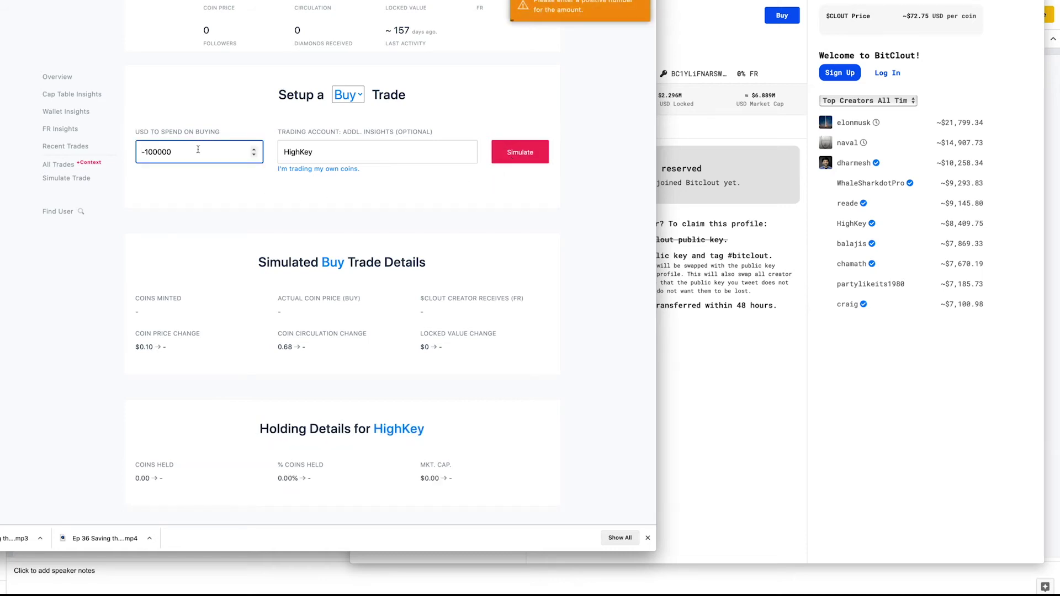
{"action": "left_click", "coordinate": [196, 153]}
{"action": "left_click_drag", "start_coordinate": [196, 153], "coordinate": [133, 150]}
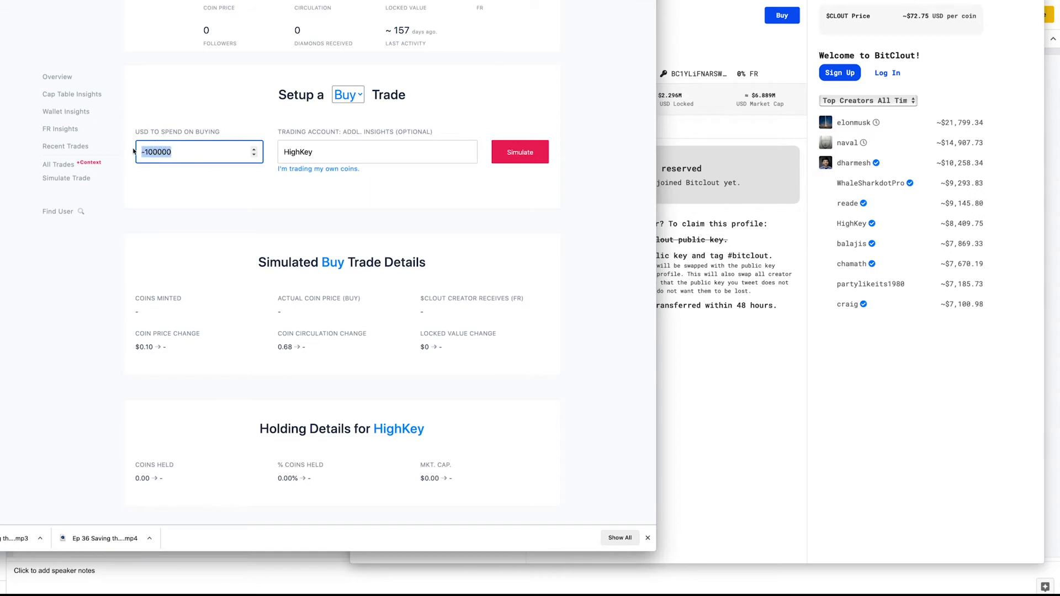
{"action": "type", "text": "100000"}
{"action": "left_click", "coordinate": [519, 157]}
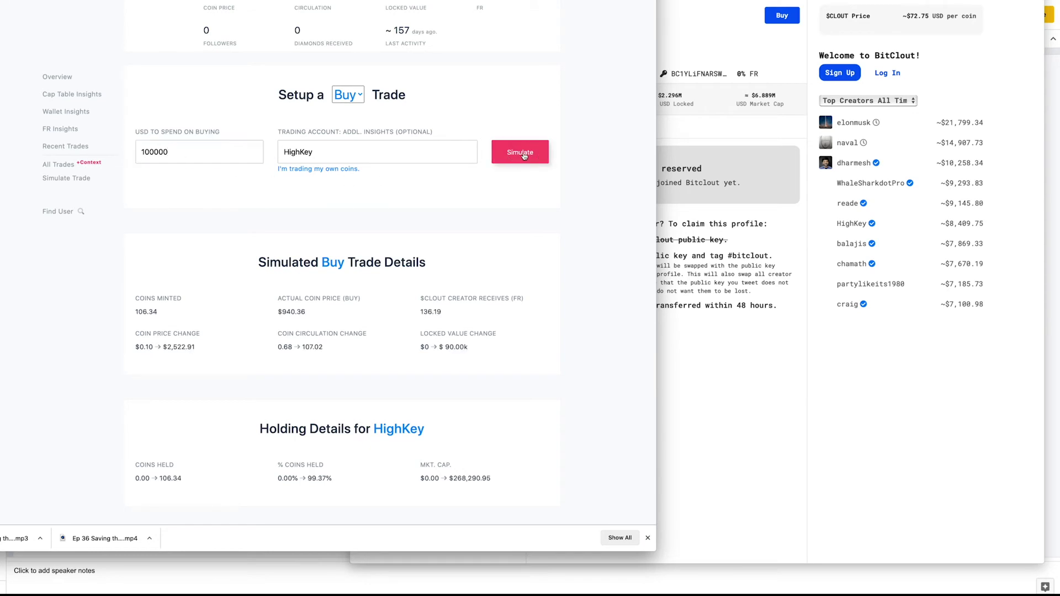
{"action": "scroll", "coordinate": [557, 309], "scroll_direction": "down", "scroll_amount": 1}
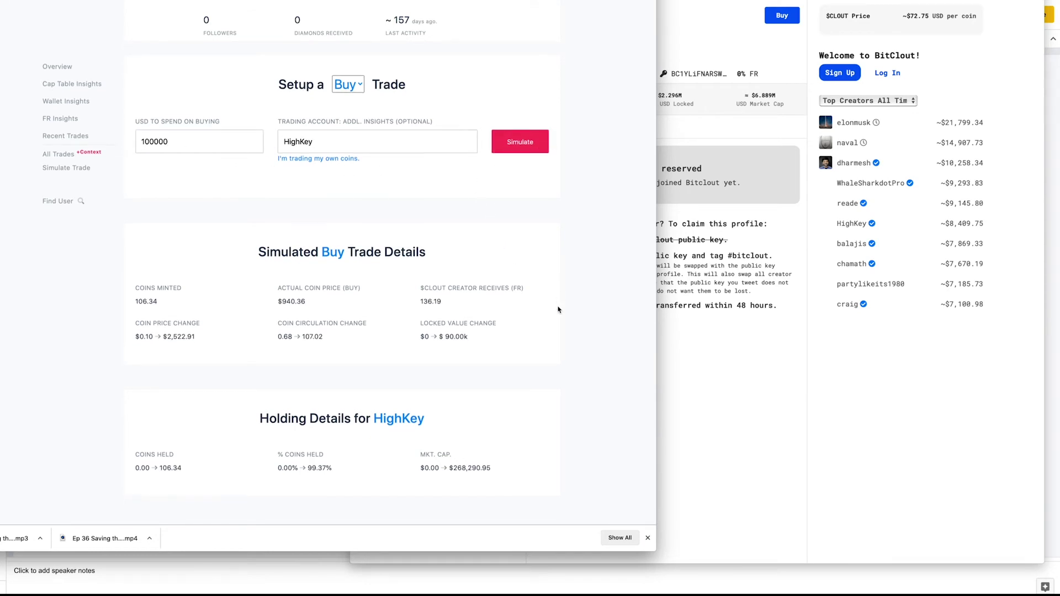
{"action": "scroll", "coordinate": [558, 309], "scroll_direction": "down", "scroll_amount": 5}
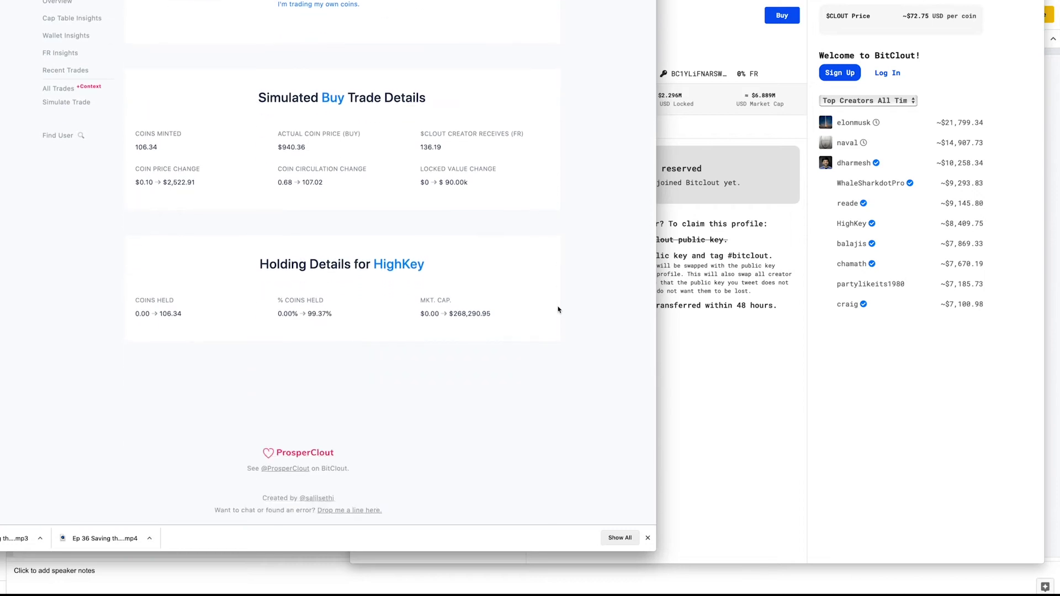
{"action": "scroll", "coordinate": [557, 309], "scroll_direction": "up", "scroll_amount": 2}
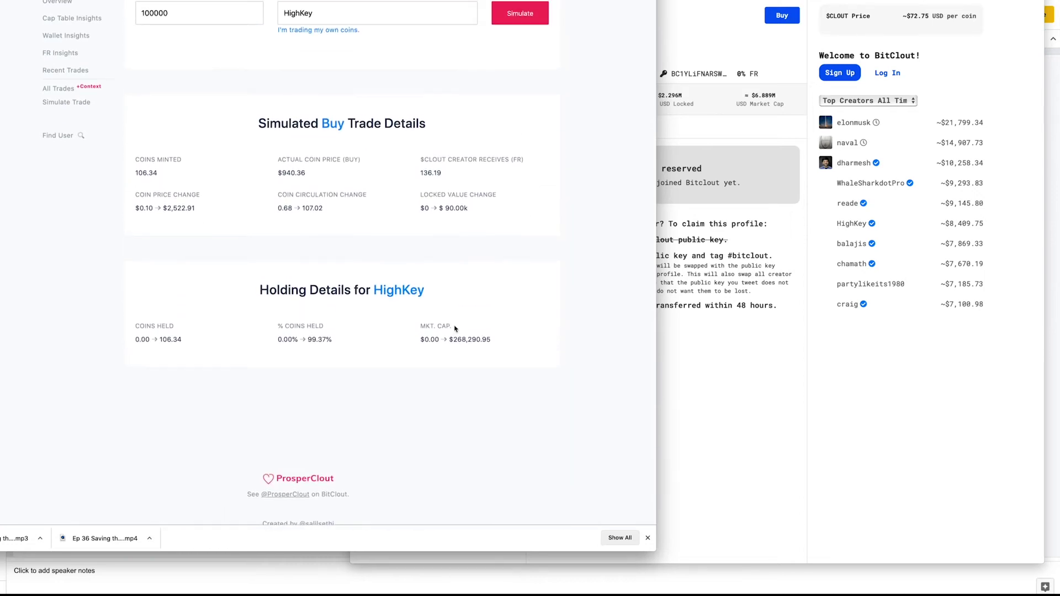
- Simulate the BitPal buy trade again with 199 USD to spend
{"action": "scroll", "coordinate": [355, 345], "scroll_direction": "up", "scroll_amount": 2}
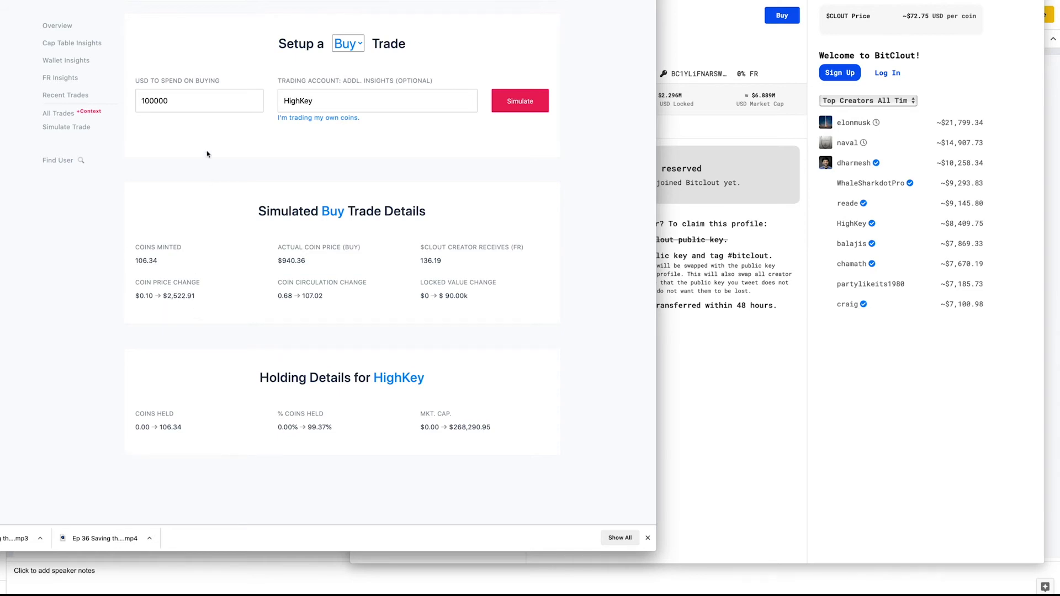
{"action": "left_click", "coordinate": [182, 100]}
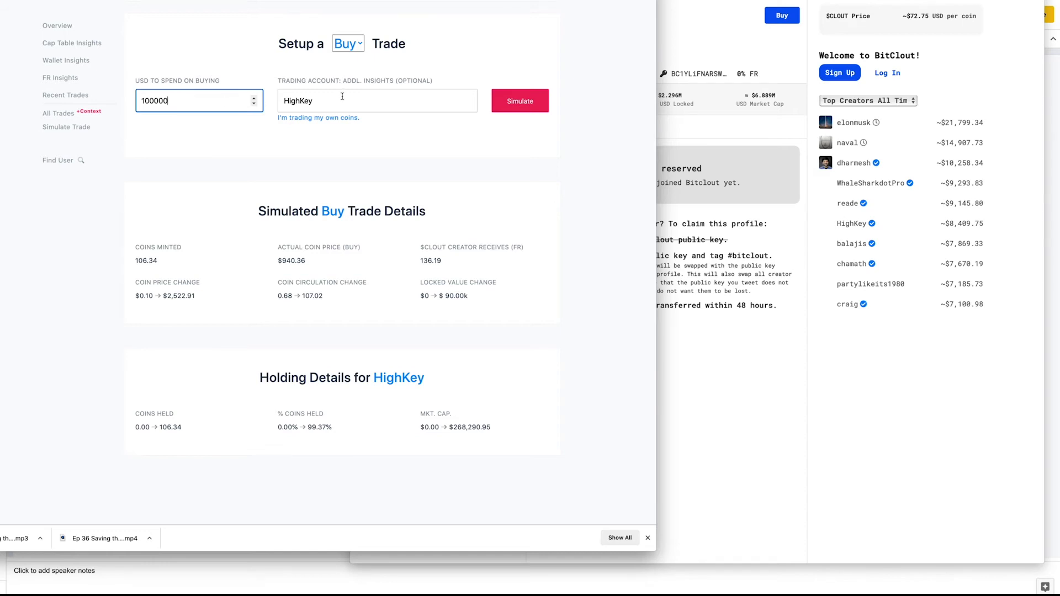
{"action": "left_click", "coordinate": [253, 98]}
{"action": "left_click_drag", "start_coordinate": [201, 102], "coordinate": [111, 103]}
{"action": "type", "text": "199"}
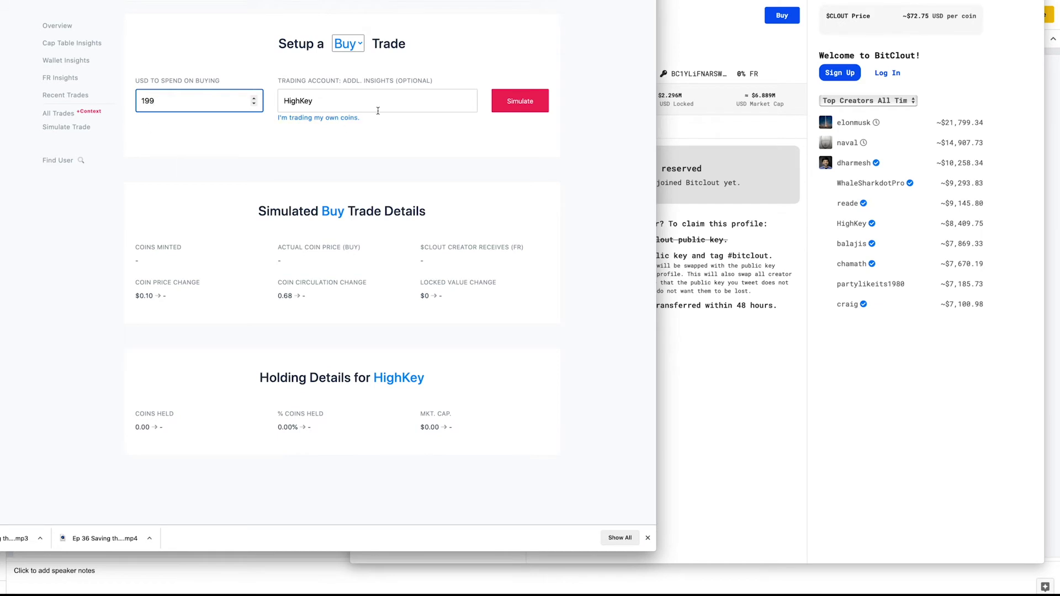
{"action": "left_click", "coordinate": [417, 102]}
{"action": "left_click", "coordinate": [502, 113]}
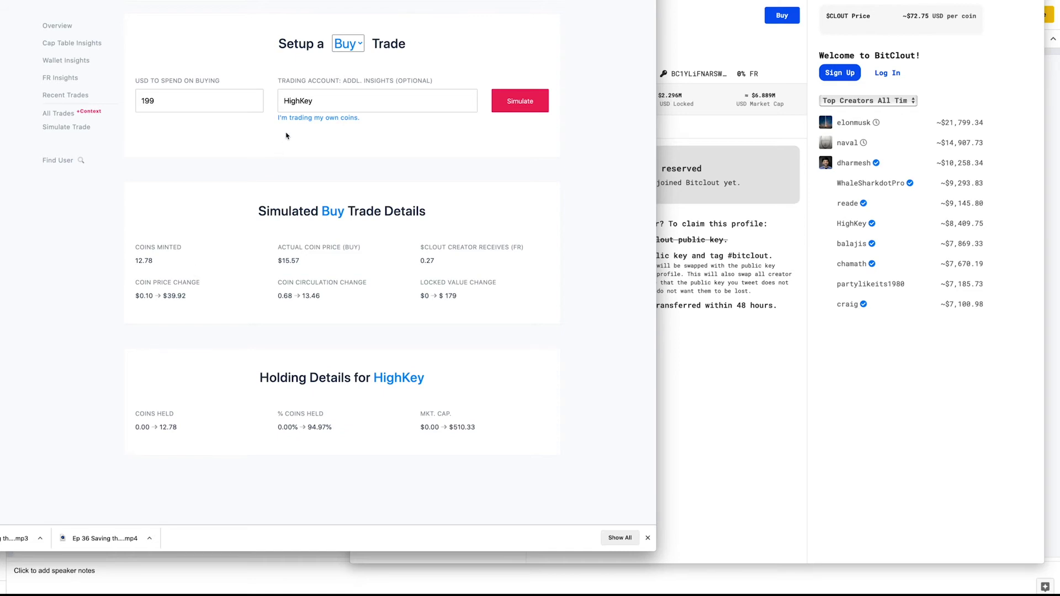
- Search ProsperClout for highkey and open HighKey's trade simulation page
{"action": "scroll", "coordinate": [286, 136], "scroll_direction": "up", "scroll_amount": 5}
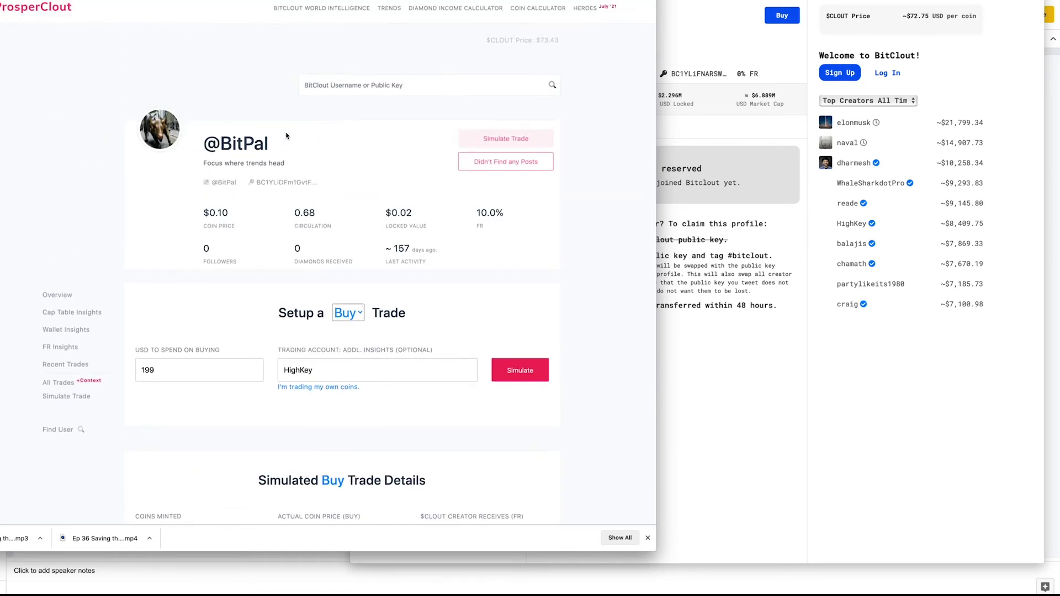
{"action": "left_click", "coordinate": [374, 79]}
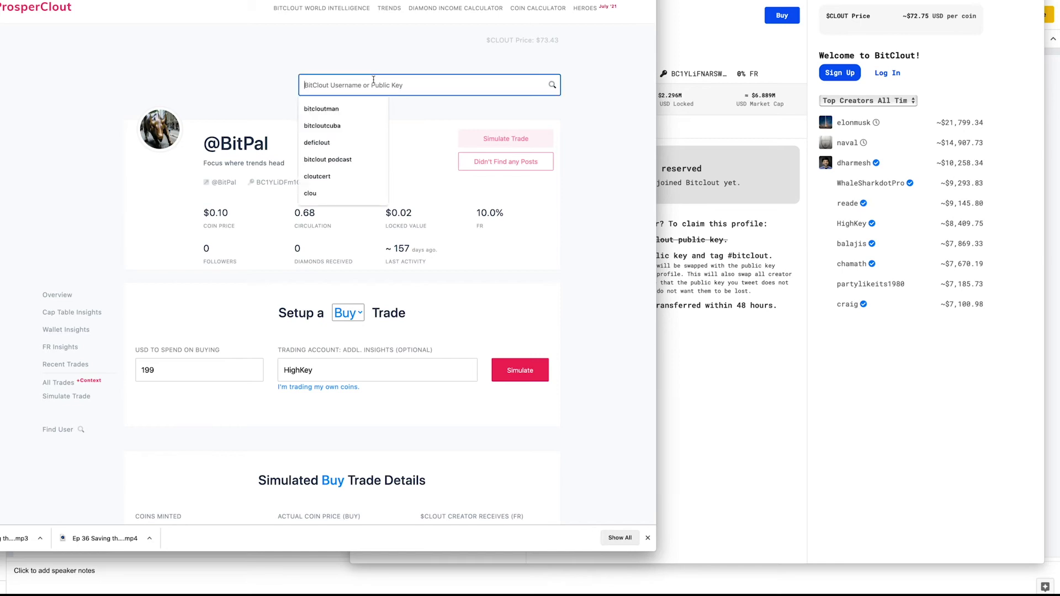
{"action": "type", "text": "highkey"}
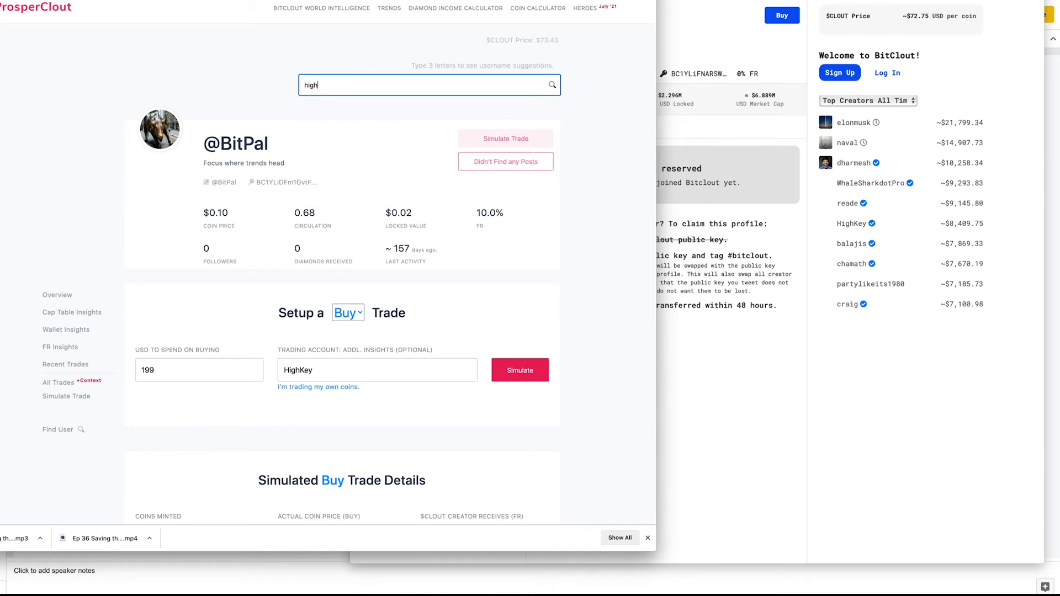
{"action": "left_click", "coordinate": [313, 109]}
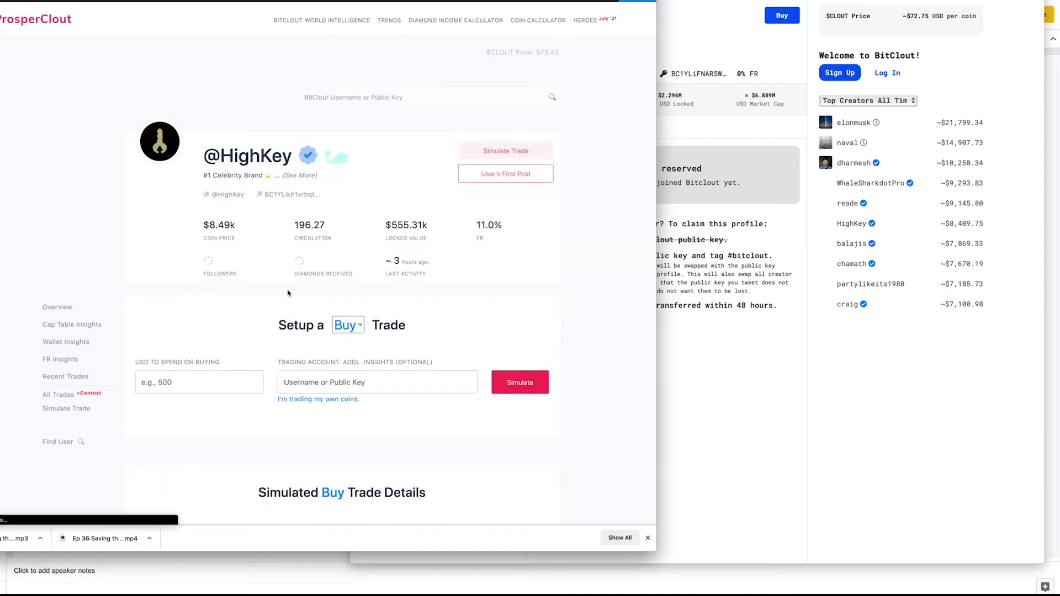
- Search ProsperClout for megazord and open MegazordDemoAccount's trade simulation page
{"action": "scroll", "coordinate": [293, 289], "scroll_direction": "down", "scroll_amount": 1}
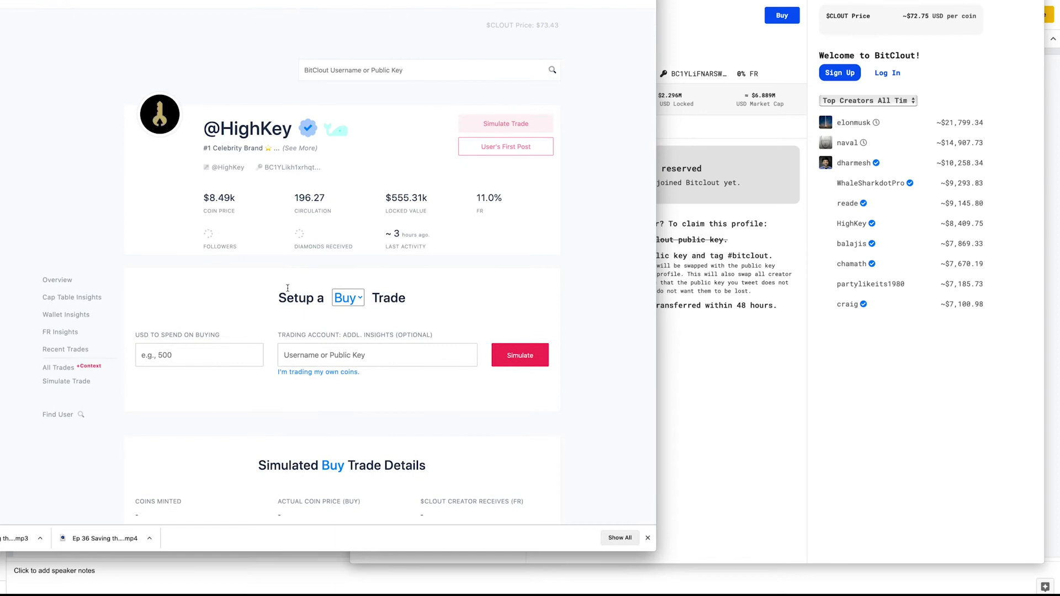
{"action": "left_click", "coordinate": [320, 71]}
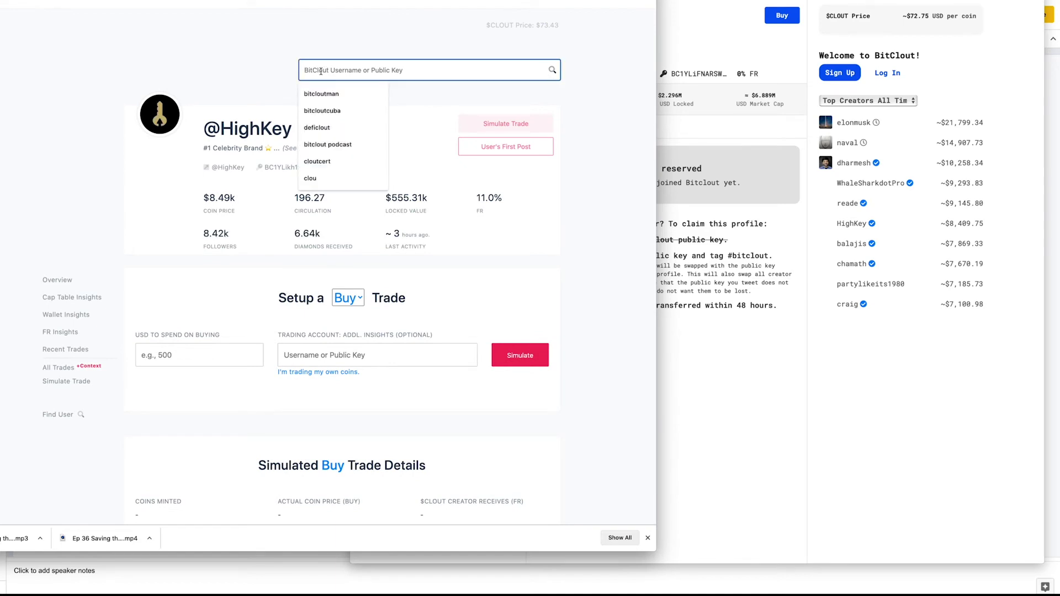
{"action": "type", "text": "mega"}
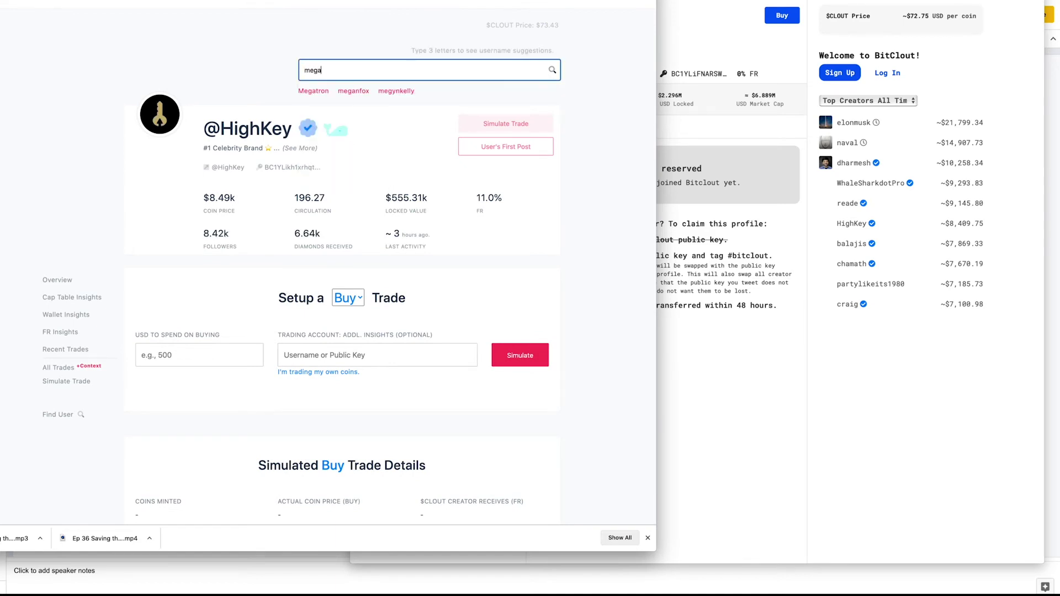
{"action": "type", "text": "zord"}
{"action": "left_click", "coordinate": [322, 91]}
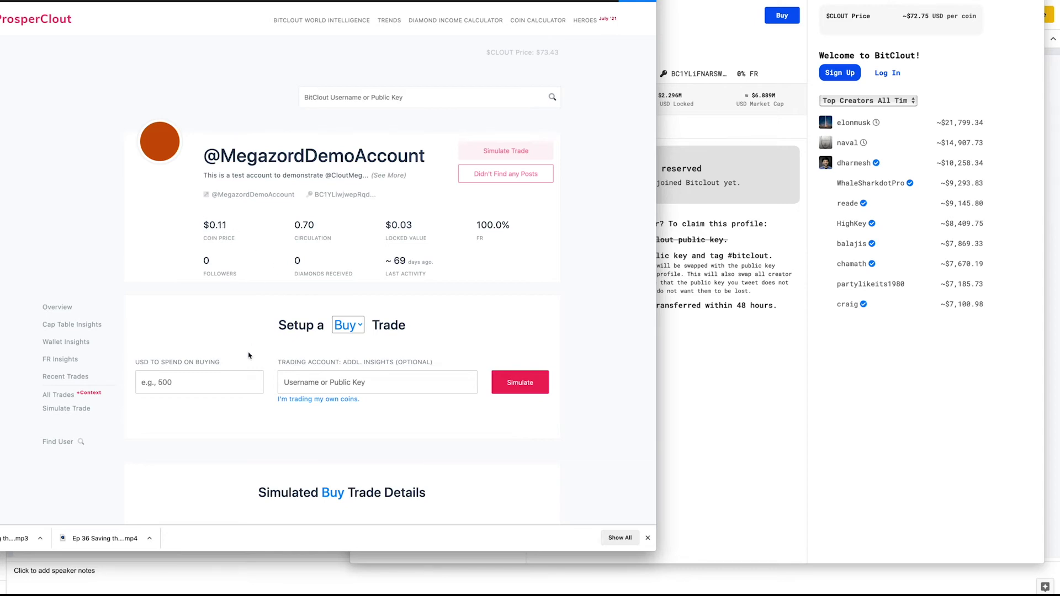
{"action": "scroll", "coordinate": [250, 355], "scroll_direction": "down", "scroll_amount": 1}
{"action": "scroll", "coordinate": [243, 354], "scroll_direction": "down", "scroll_amount": 1}
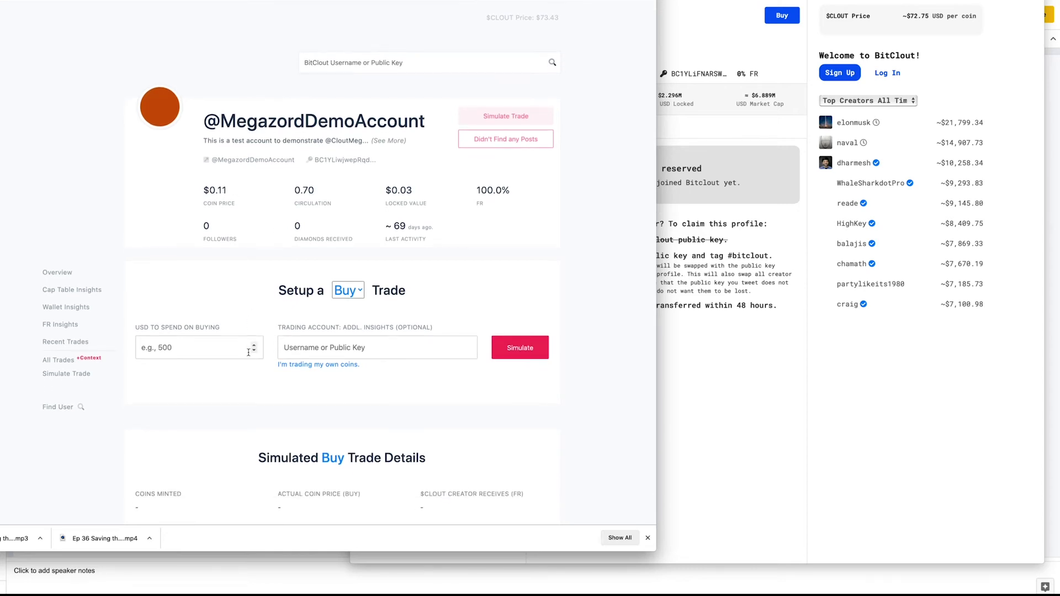
{"action": "left_click", "coordinate": [212, 350]}
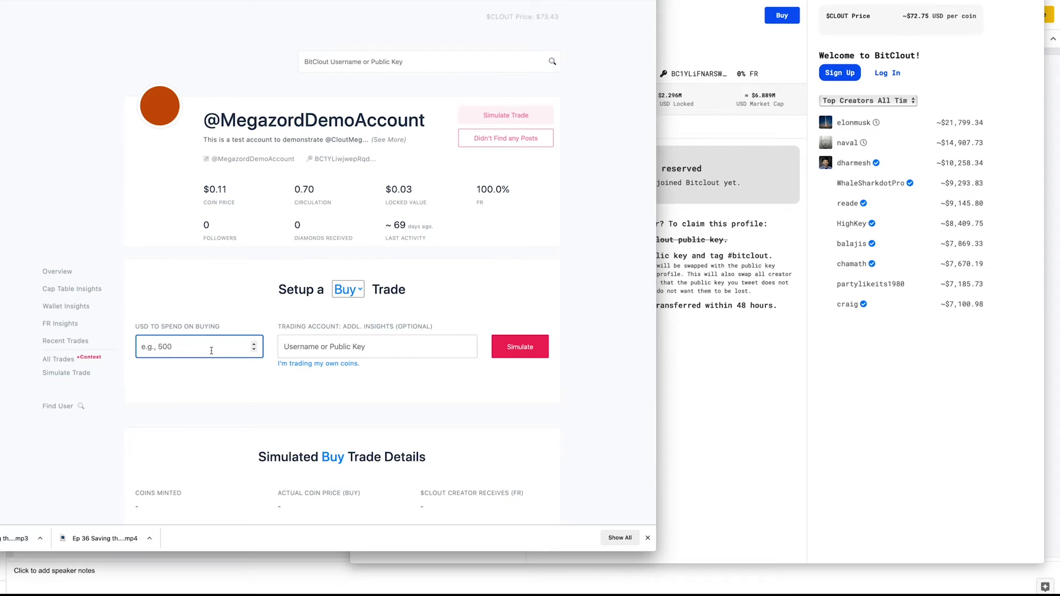
{"action": "type", "text": "10"}
{"action": "key", "text": "BackSpace"}
{"action": "key", "text": "BackSpace"}
{"action": "left_click", "coordinate": [290, 193]}
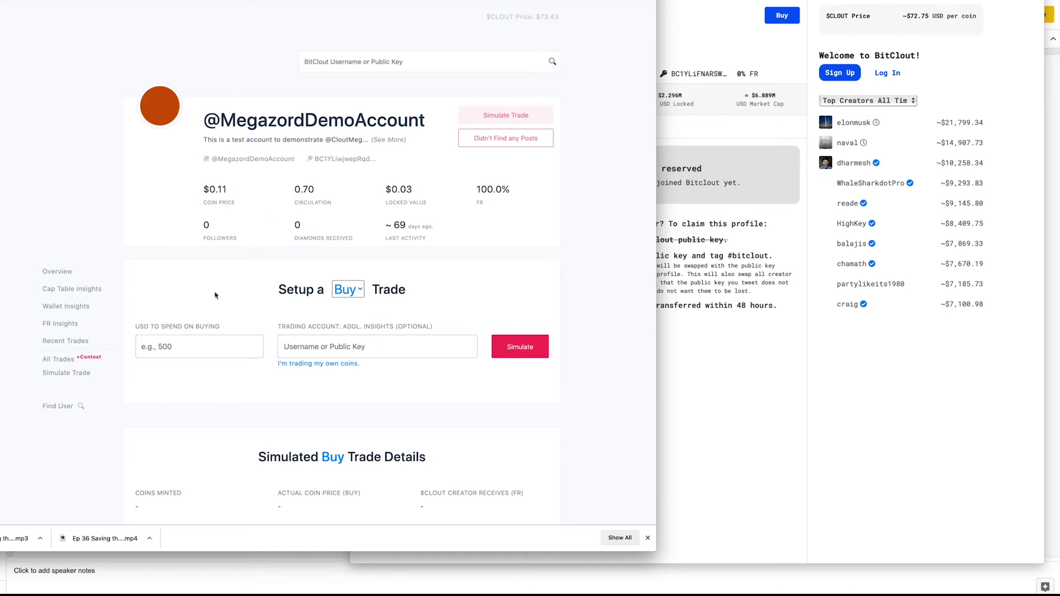
- Simulate a .25 USD buy trade of MegazordDemoAccount's coin, trading as the account's own holder, and review the trade details
{"action": "left_click", "coordinate": [175, 346]}
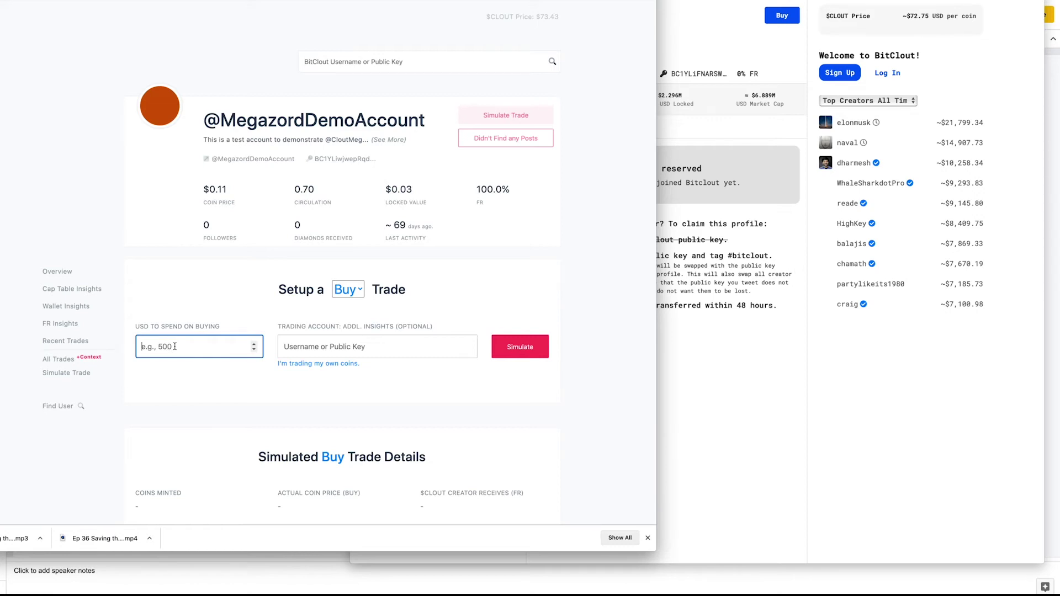
{"action": "type", "text": ".25"}
{"action": "left_click", "coordinate": [349, 365]}
{"action": "left_click", "coordinate": [511, 359]}
{"action": "scroll", "coordinate": [499, 379], "scroll_direction": "down", "scroll_amount": 1}
{"action": "scroll", "coordinate": [499, 379], "scroll_direction": "down", "scroll_amount": 2}
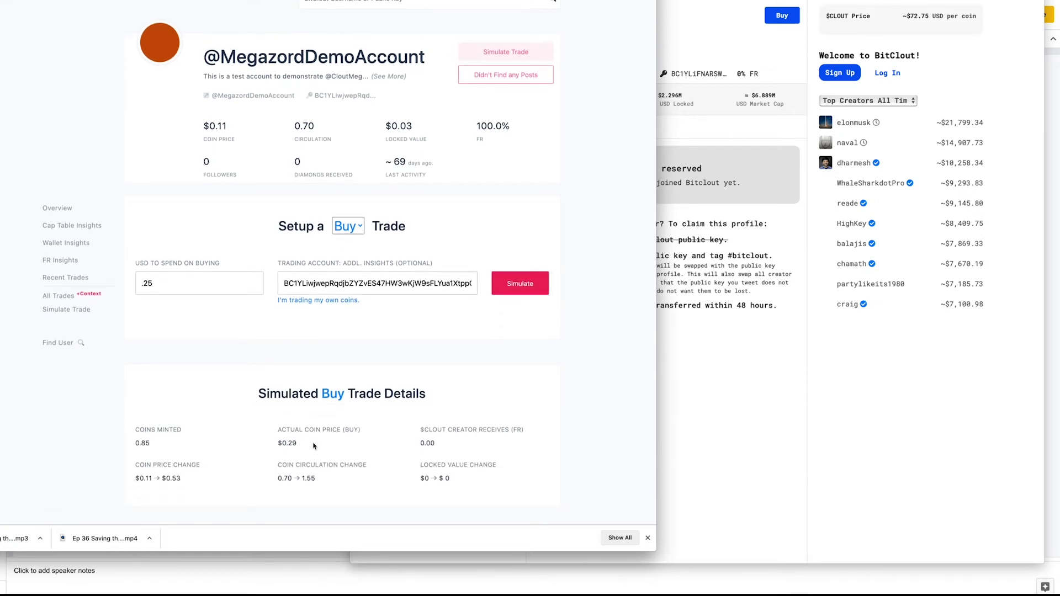
{"action": "scroll", "coordinate": [307, 453], "scroll_direction": "down", "scroll_amount": 1}
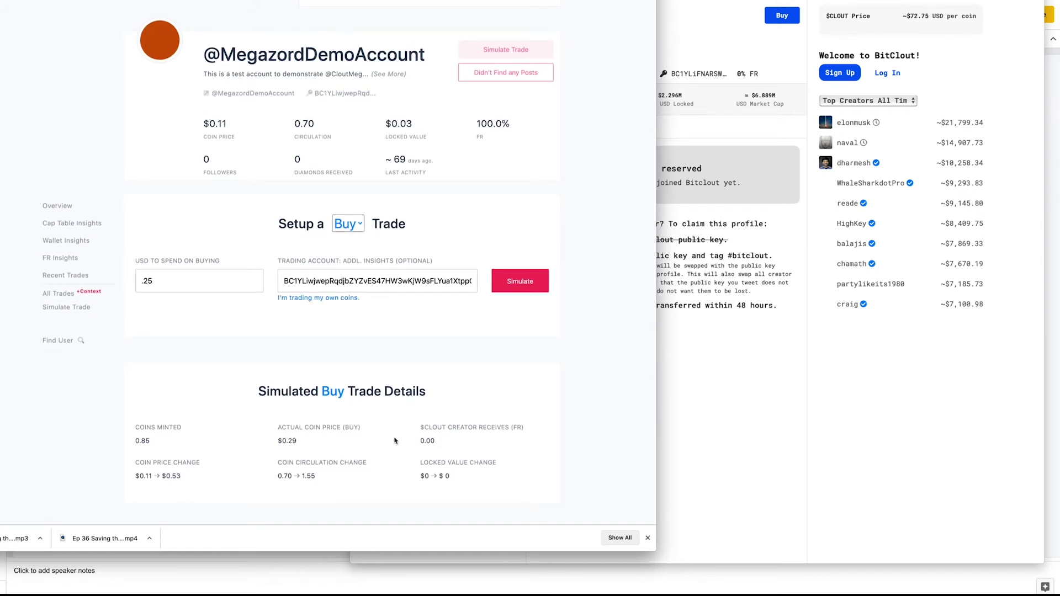
{"action": "scroll", "coordinate": [395, 441], "scroll_direction": "down", "scroll_amount": 1}
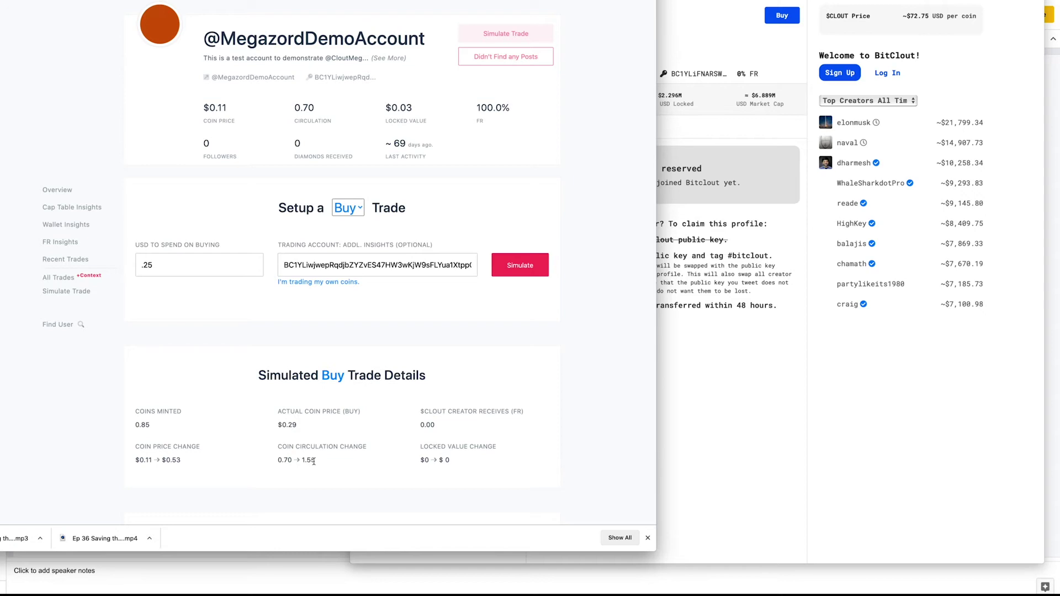
- Simulate the MegazordDemoAccount buy trade again with .30 USD to spend
{"action": "left_click_drag", "start_coordinate": [154, 265], "coordinate": [145, 266]}
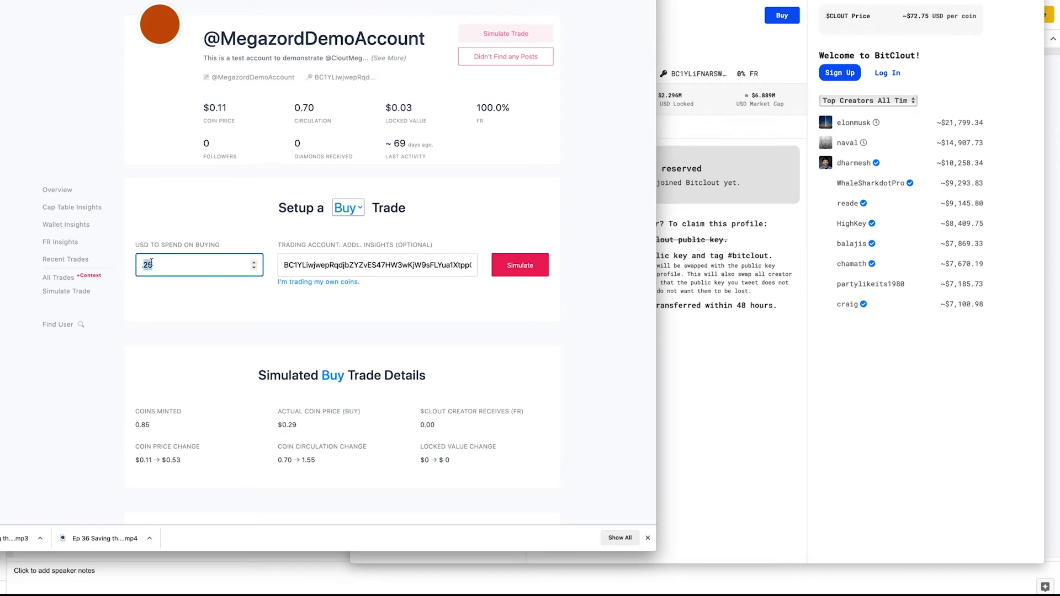
{"action": "left_click", "coordinate": [153, 265]}
{"action": "left_click_drag", "start_coordinate": [152, 265], "coordinate": [143, 265]}
{"action": "type", "text": "30"}
{"action": "left_click", "coordinate": [533, 267]}
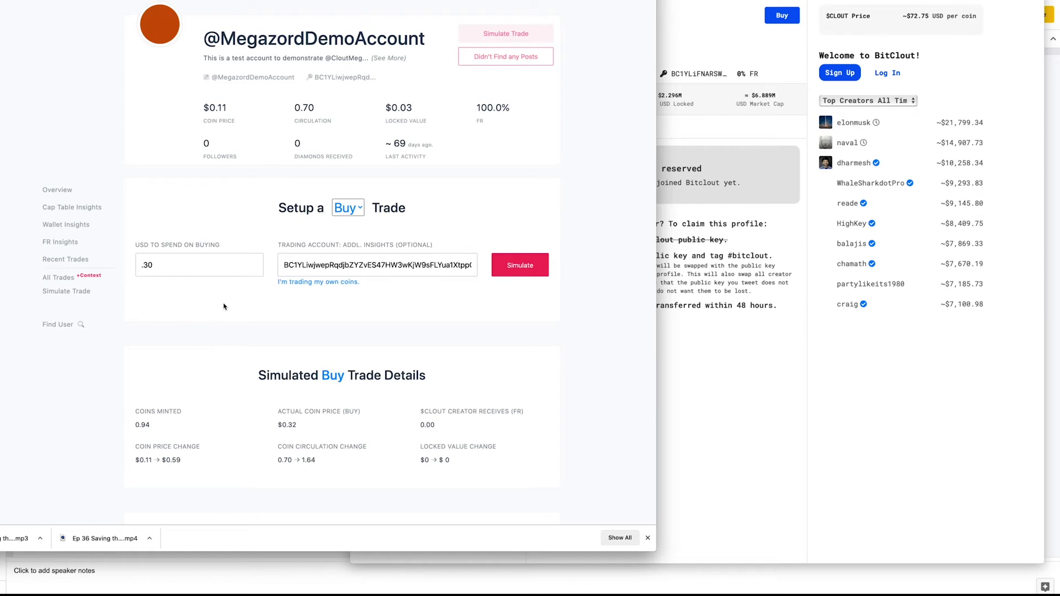
- Rerun the MegazordDemoAccount buy simulation with the USD amount set to .60
{"action": "left_click", "coordinate": [159, 268]}
{"action": "left_click_drag", "start_coordinate": [159, 268], "coordinate": [137, 268]}
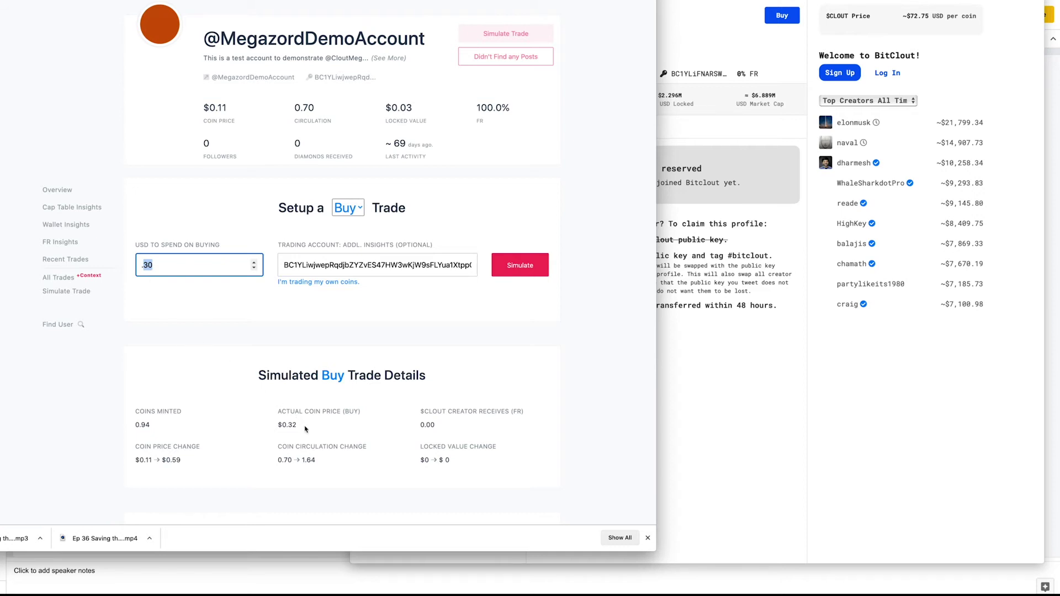
{"action": "left_click", "coordinate": [319, 463]}
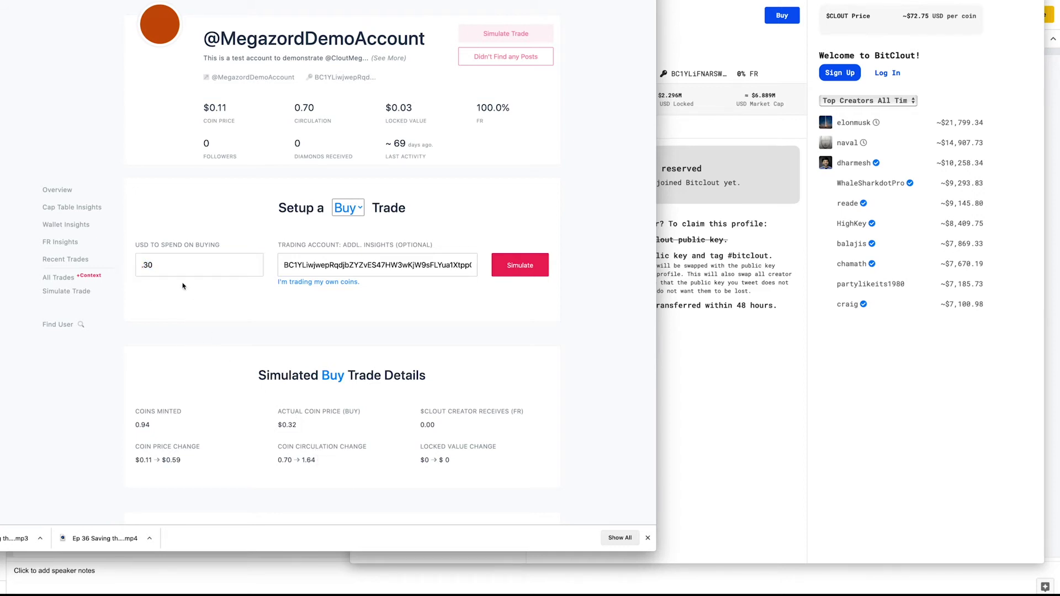
{"action": "left_click", "coordinate": [146, 264]}
{"action": "double_click", "coordinate": [145, 264]}
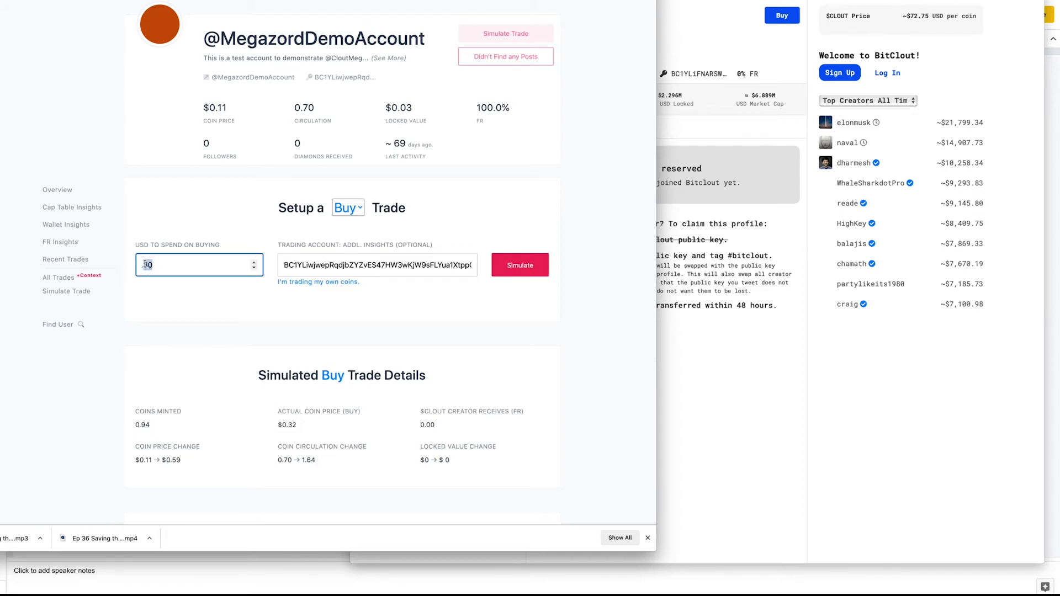
{"action": "type", "text": "60"}
{"action": "left_click", "coordinate": [516, 267]}
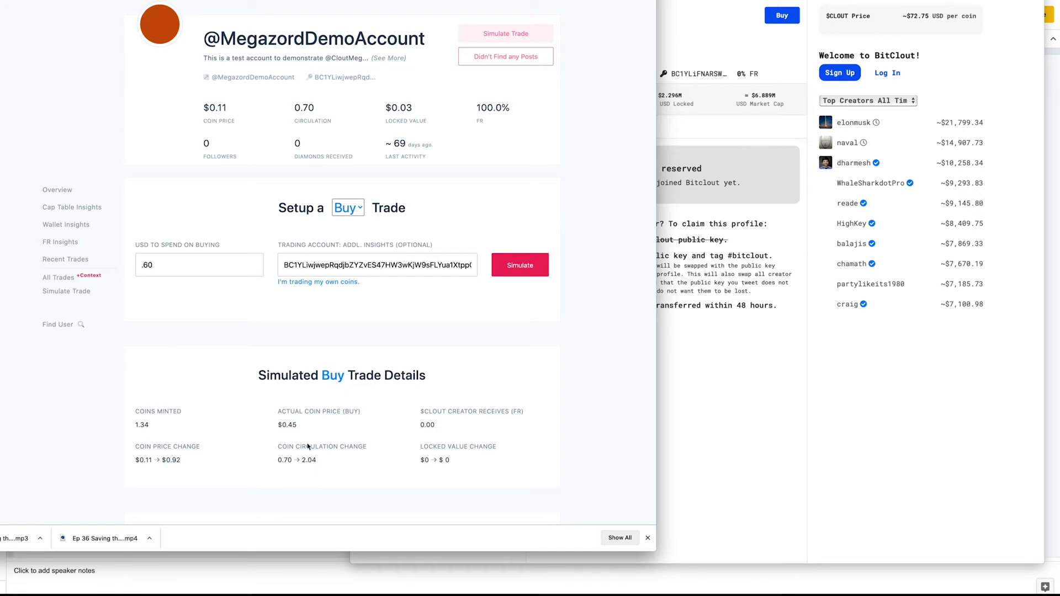
- Replace the USD amount with 6 and simulate the MegazordDemoAccount buy trade
{"action": "left_click", "coordinate": [153, 268]}
{"action": "left_click_drag", "start_coordinate": [153, 267], "coordinate": [143, 266]}
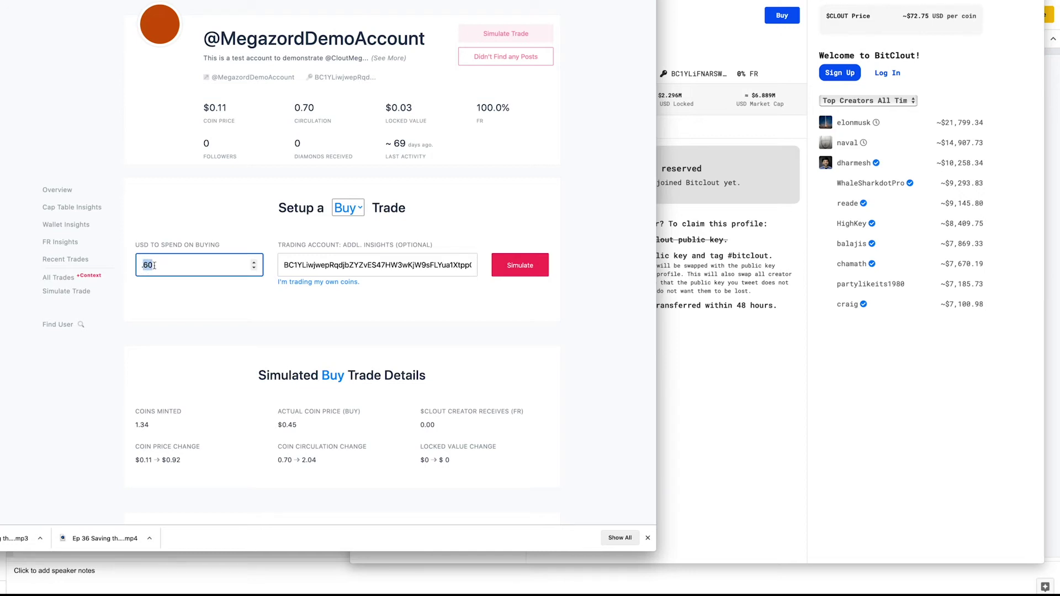
{"action": "left_click", "coordinate": [156, 266]}
{"action": "left_click_drag", "start_coordinate": [156, 266], "coordinate": [140, 266]}
{"action": "left_click", "coordinate": [156, 265]}
{"action": "left_click_drag", "start_coordinate": [156, 265], "coordinate": [138, 268]}
{"action": "type", "text": "10"}
{"action": "key", "text": "BackSpace"}
{"action": "type", "text": "60"}
{"action": "key", "text": "BackSpace"}
{"action": "left_click", "coordinate": [159, 279]}
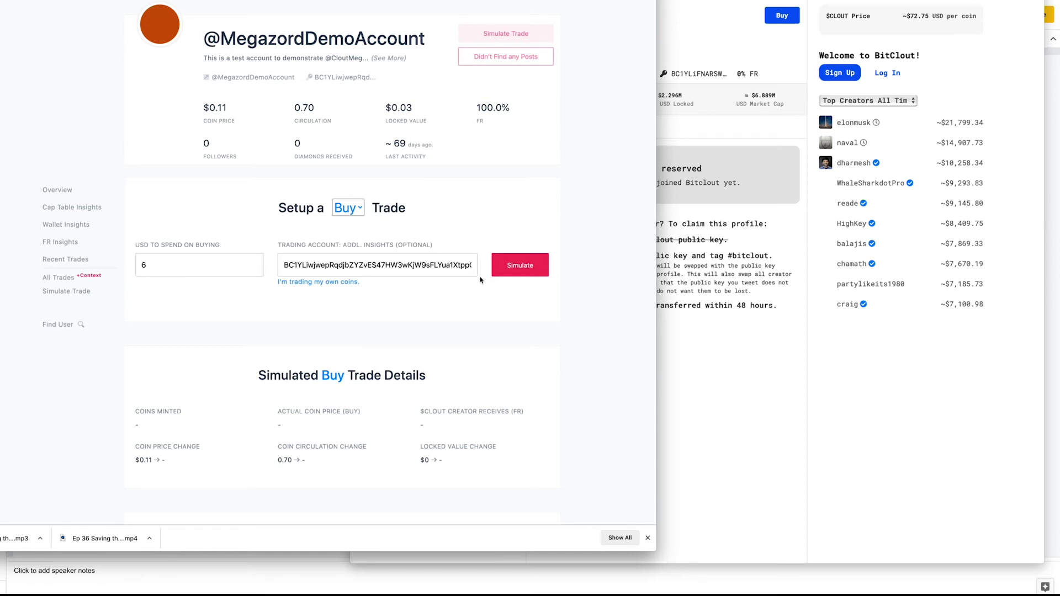
{"action": "left_click", "coordinate": [502, 274]}
- Simulate the MegazordDemoAccount buy trade with 60 USD to spend
{"action": "left_click_drag", "start_coordinate": [151, 264], "coordinate": [139, 265]}
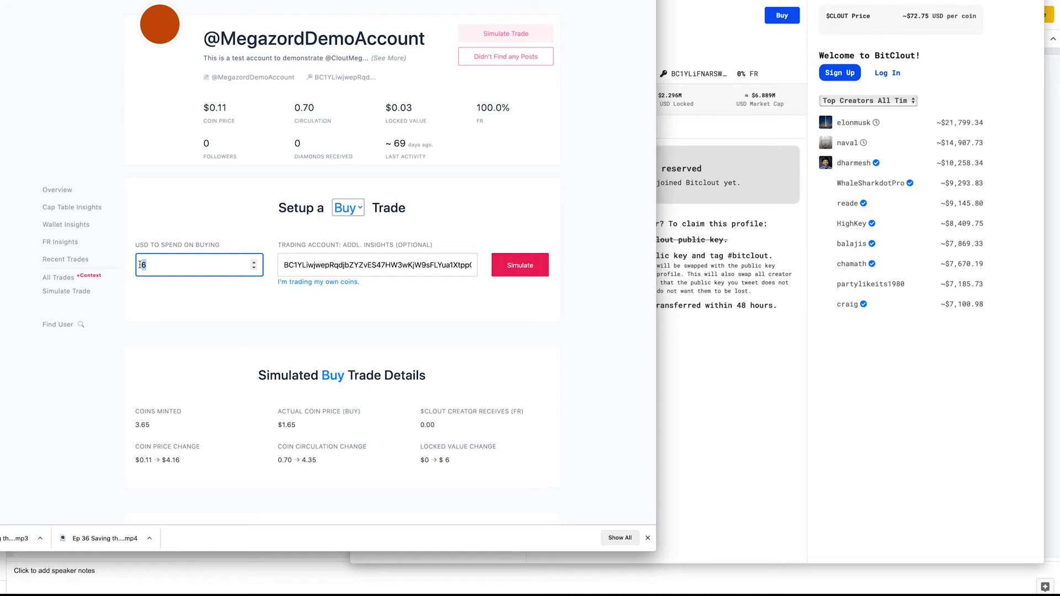
{"action": "type", "text": "60"}
{"action": "left_click", "coordinate": [517, 265]}
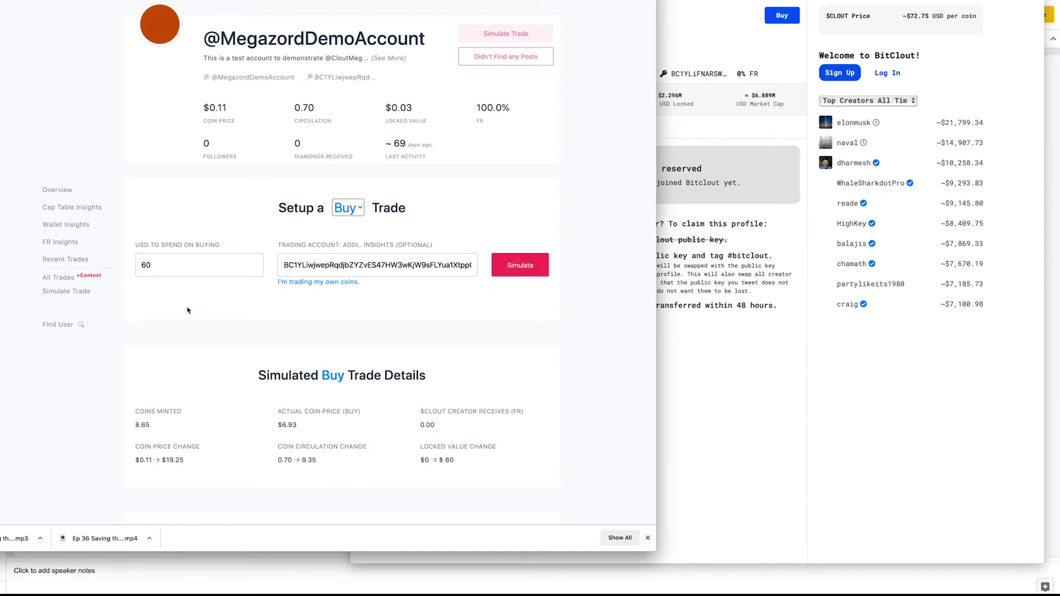
- Raise the USD amount to 600 and simulate the MegazordDemoAccount buy trade
{"action": "left_click_drag", "start_coordinate": [158, 266], "coordinate": [137, 266]}
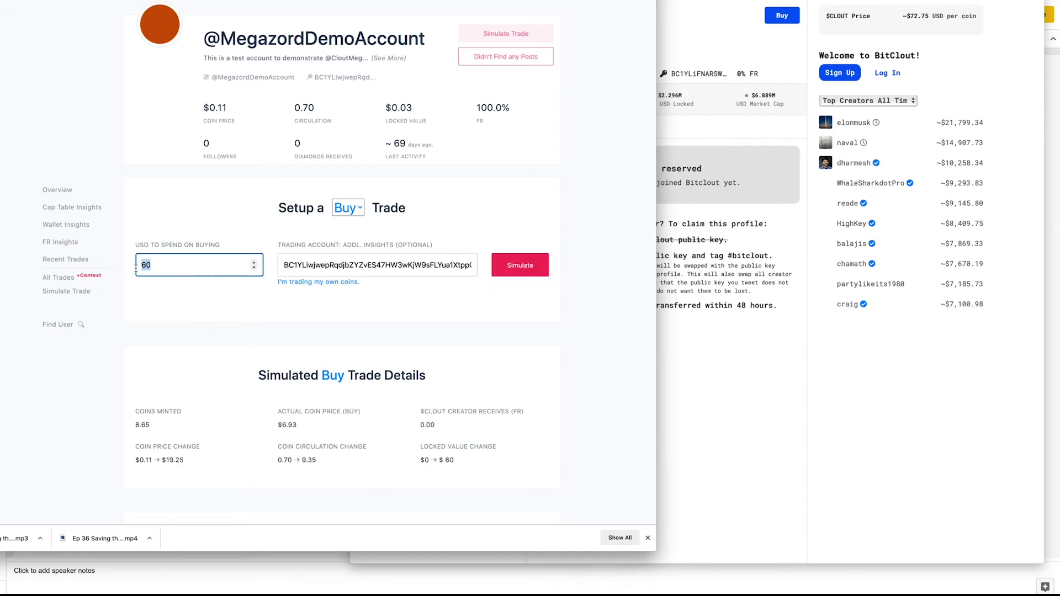
{"action": "type", "text": "600"}
{"action": "left_click", "coordinate": [514, 271]}
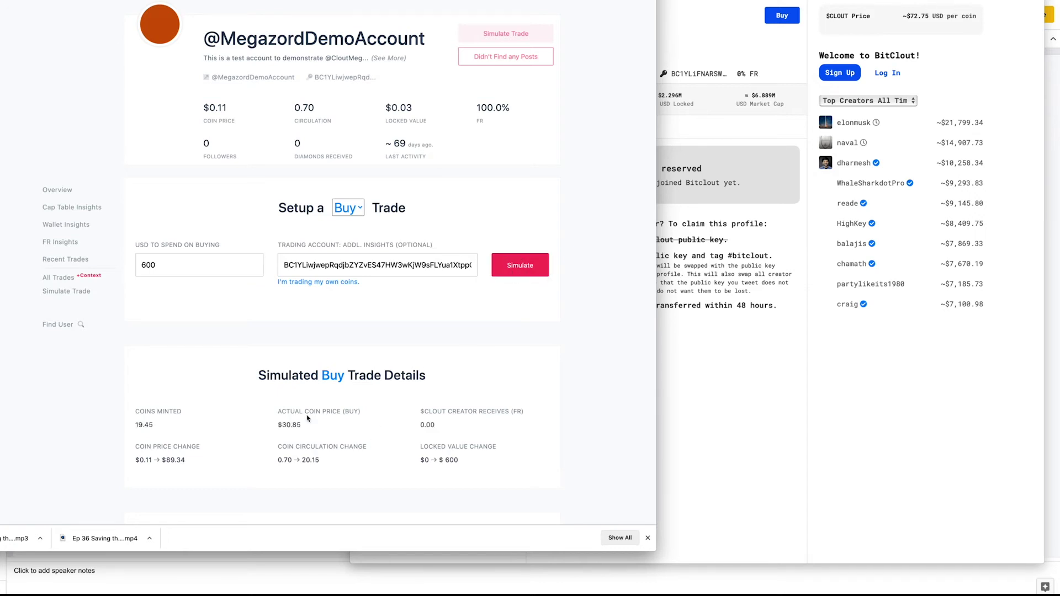
- Simulate a 10000 USD buy trade of MegazordDemoAccount's coin
{"action": "left_click_drag", "start_coordinate": [159, 265], "coordinate": [138, 263]}
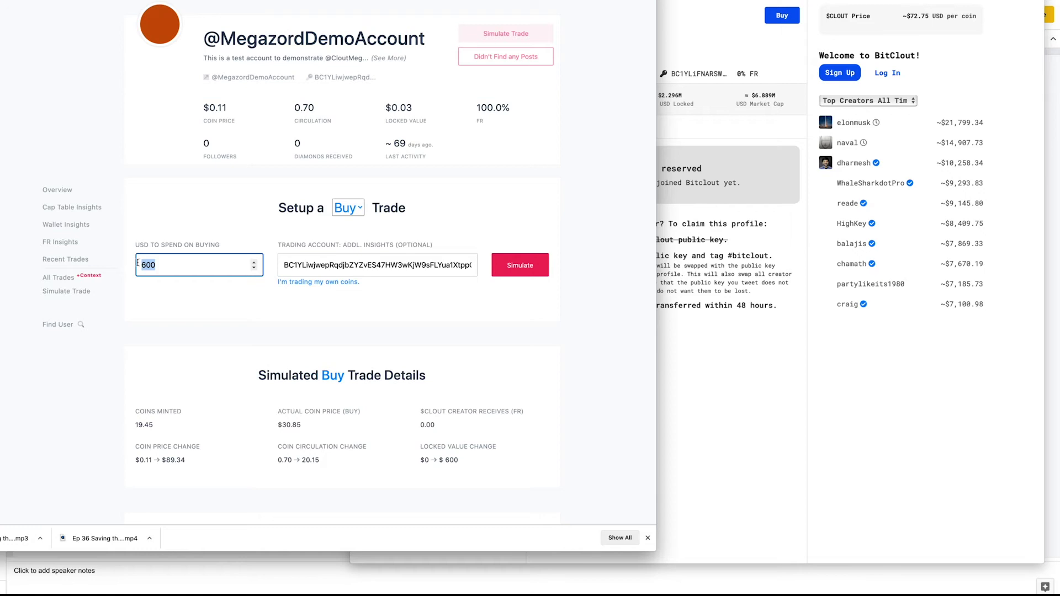
{"action": "type", "text": "10000"}
{"action": "left_click", "coordinate": [498, 269]}
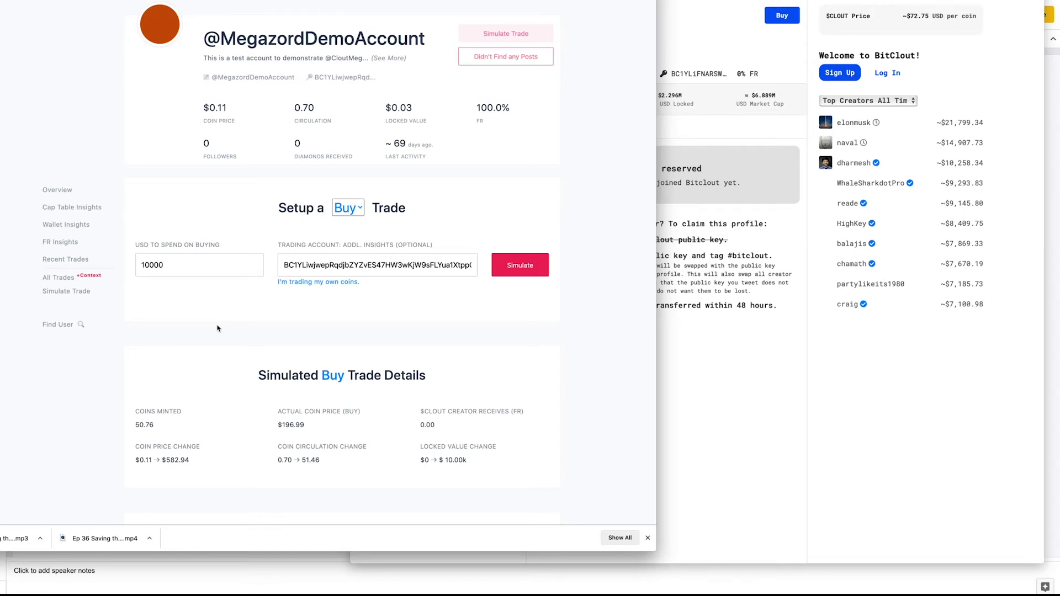
{"action": "left_click", "coordinate": [852, 127]}
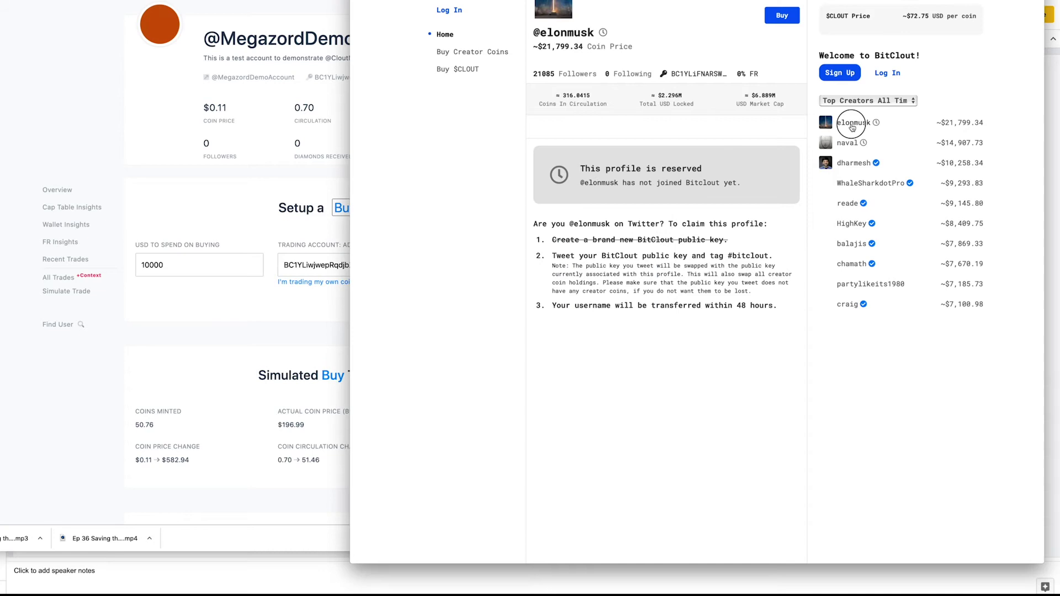
{"action": "left_click", "coordinate": [87, 125]}
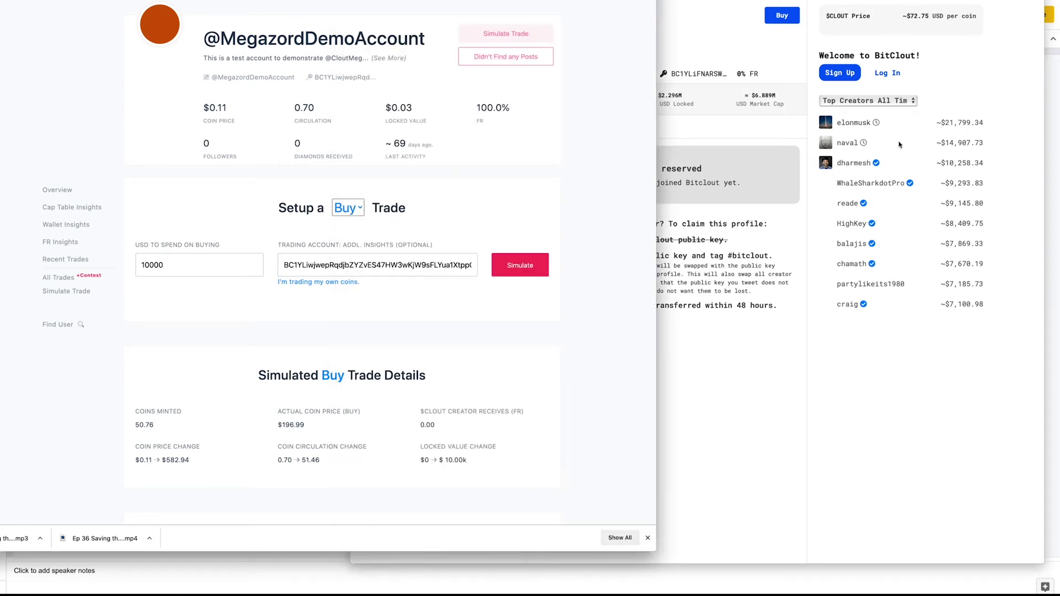
{"action": "left_click", "coordinate": [853, 128]}
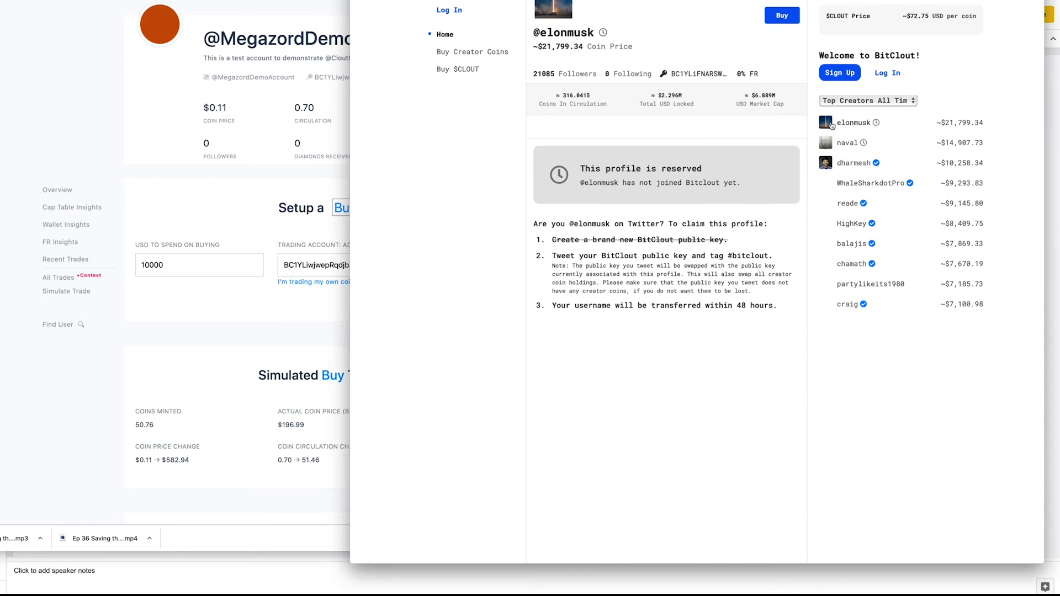
{"action": "left_click", "coordinate": [88, 126]}
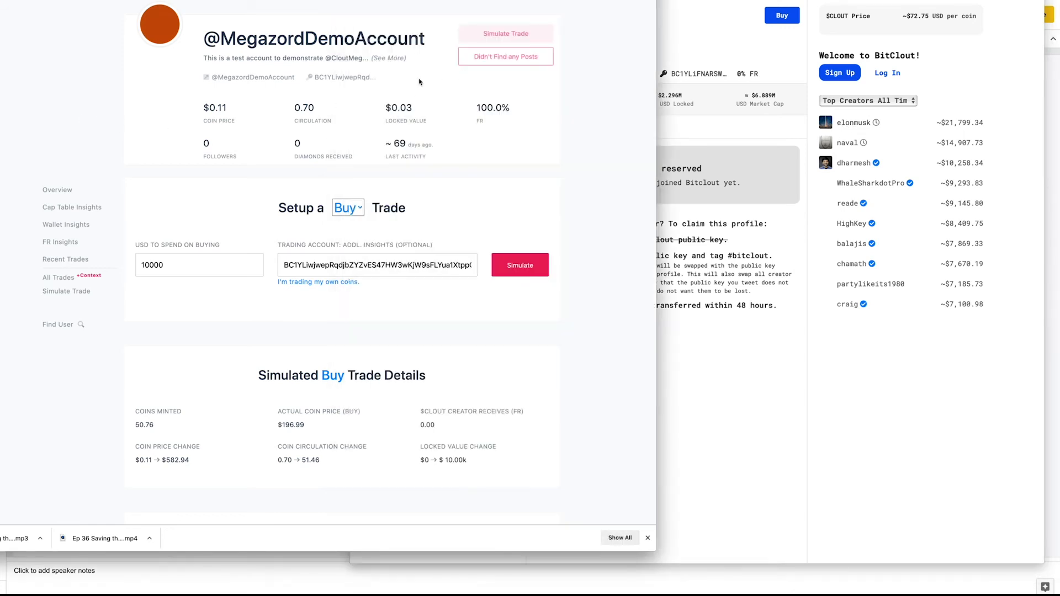
{"action": "scroll", "coordinate": [203, 1], "scroll_direction": "up", "scroll_amount": 1}
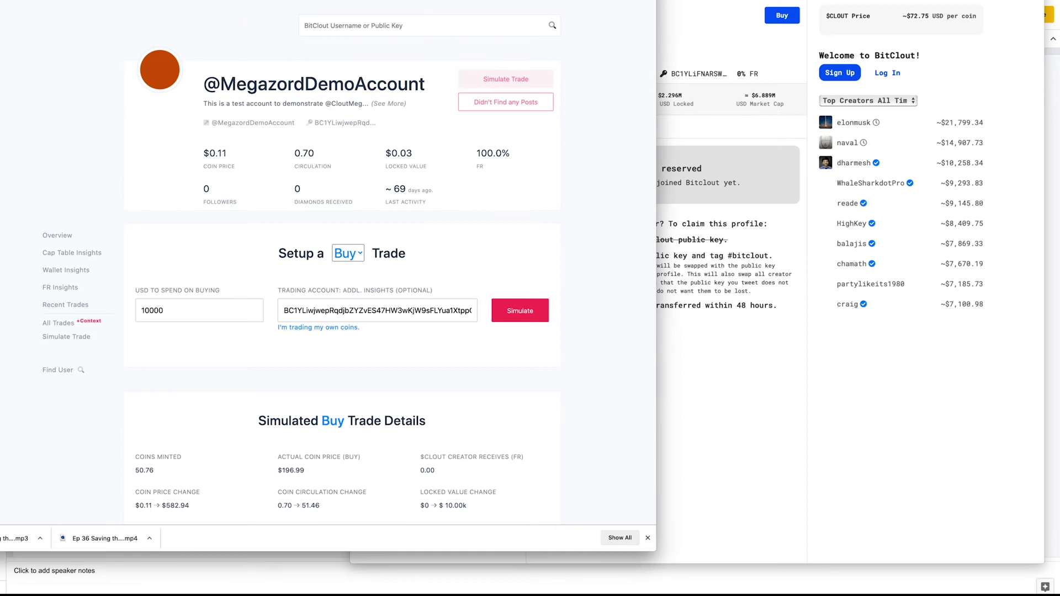
- Switch to BitClout, open elonmusk's profile, and examine its posts section and the holders of its creator coin
{"action": "key", "text": "ctrl+Tab"}
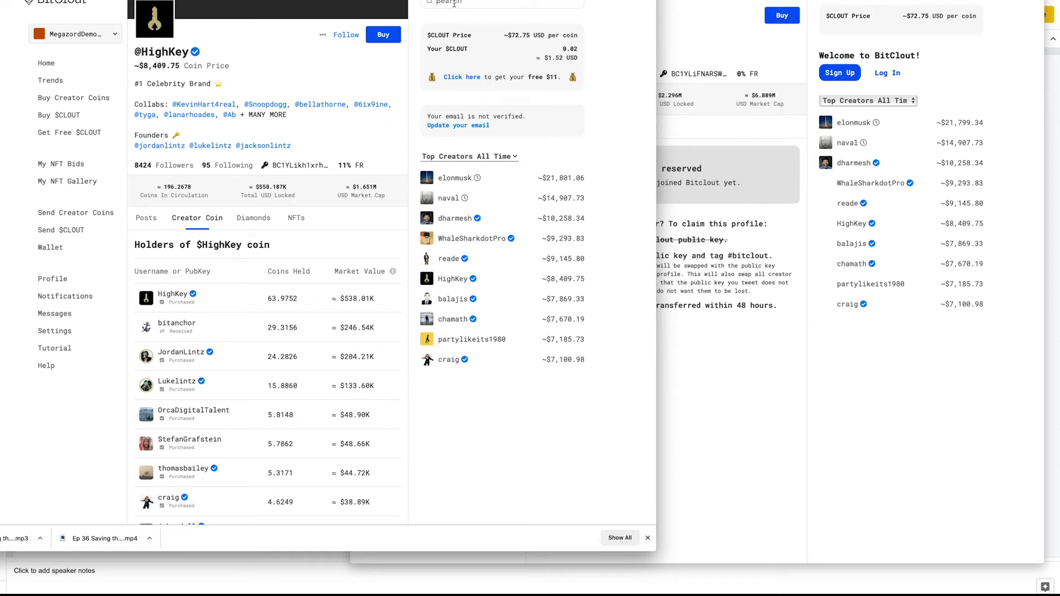
{"action": "left_click", "coordinate": [444, 180]}
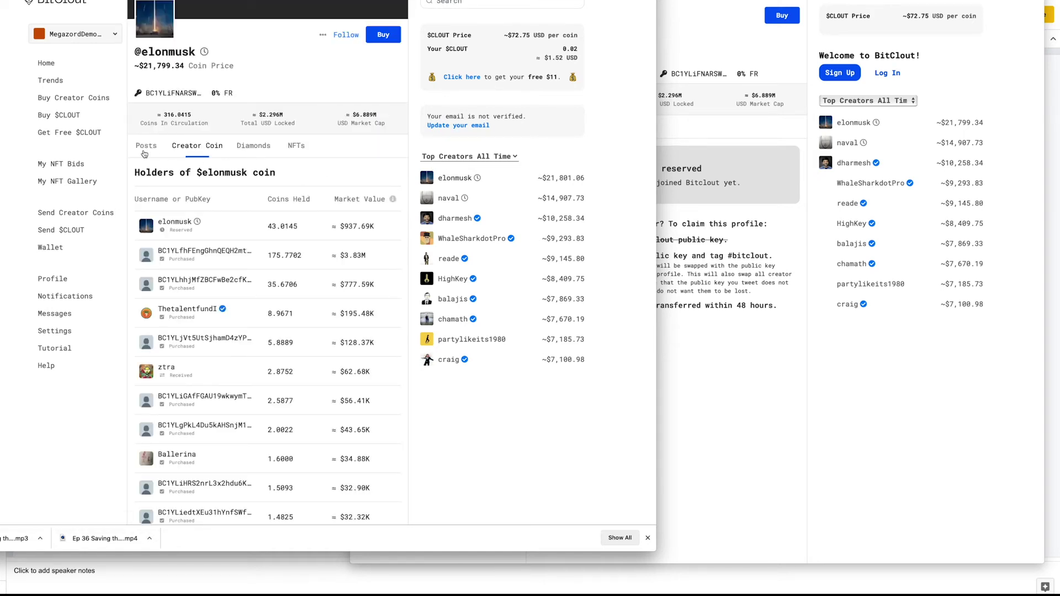
{"action": "left_click", "coordinate": [151, 153]}
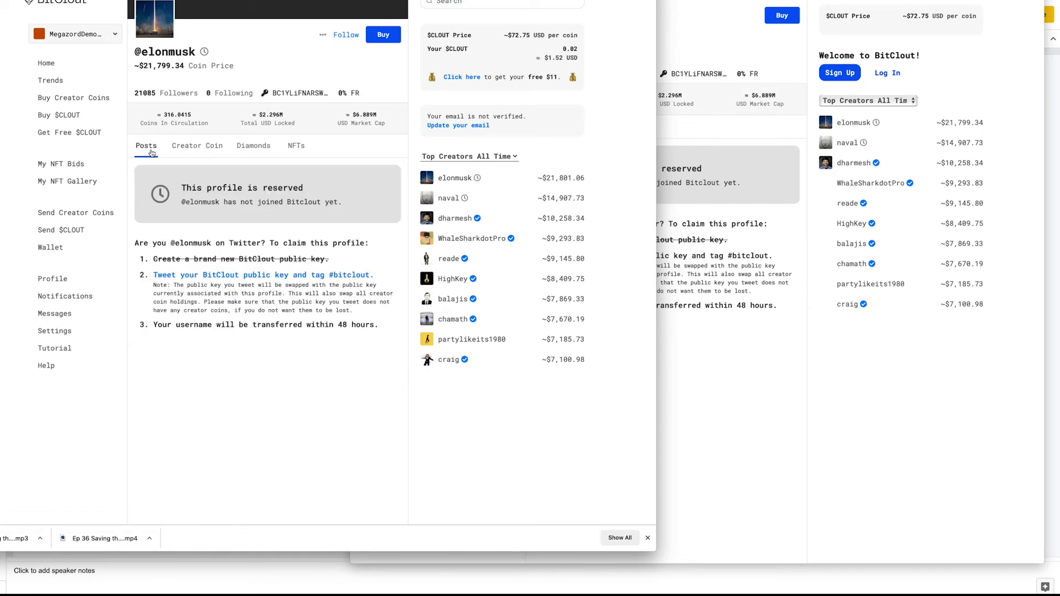
{"action": "left_click", "coordinate": [187, 153]}
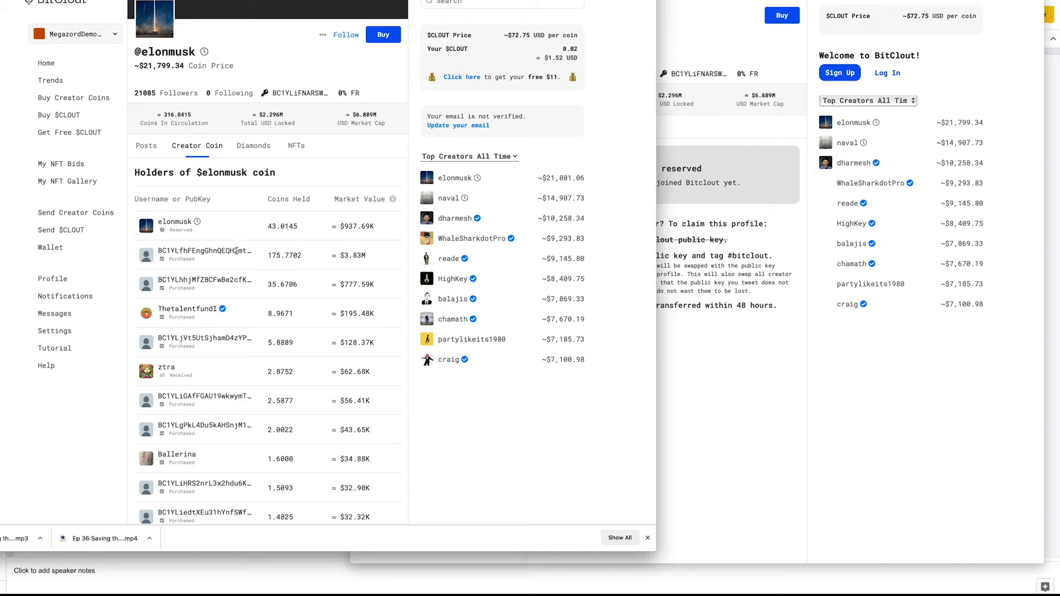
{"action": "mouse_move", "coordinate": [208, 260]}
{"action": "scroll", "coordinate": [310, 399], "scroll_direction": "down", "scroll_amount": 1}
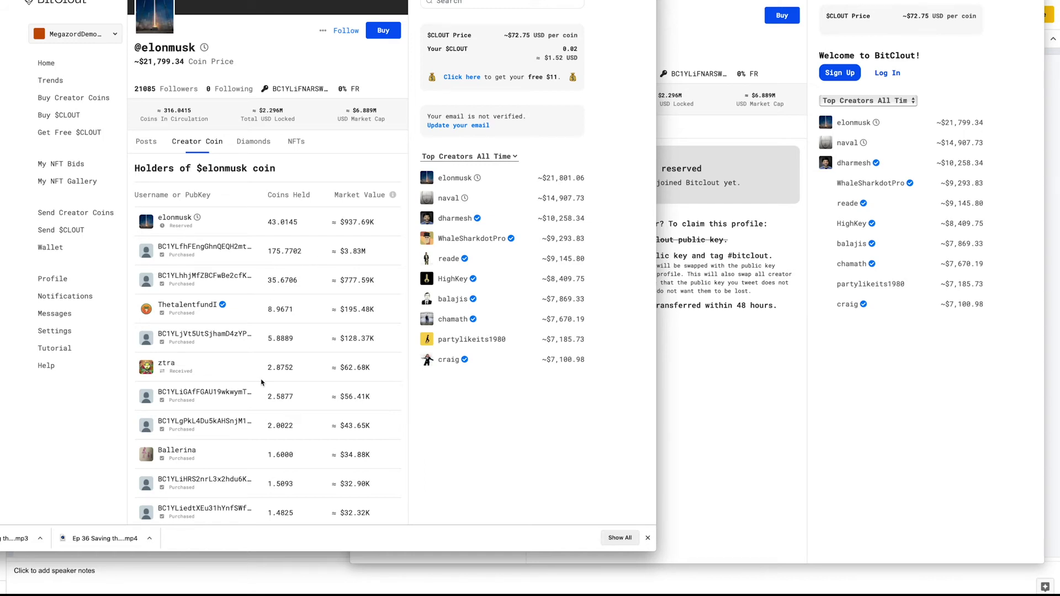
- Show the Top Daily Gainers leaderboard, switch it to Top Community Projects, and view more of the elonmusk coin holders
{"action": "scroll", "coordinate": [260, 422], "scroll_direction": "down", "scroll_amount": 1}
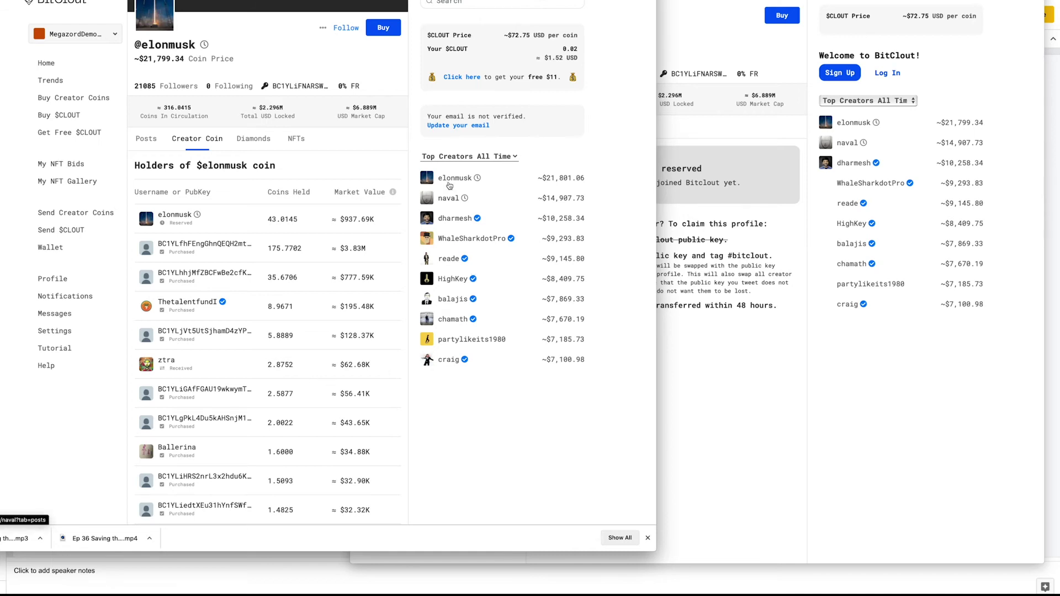
{"action": "left_click", "coordinate": [445, 159]}
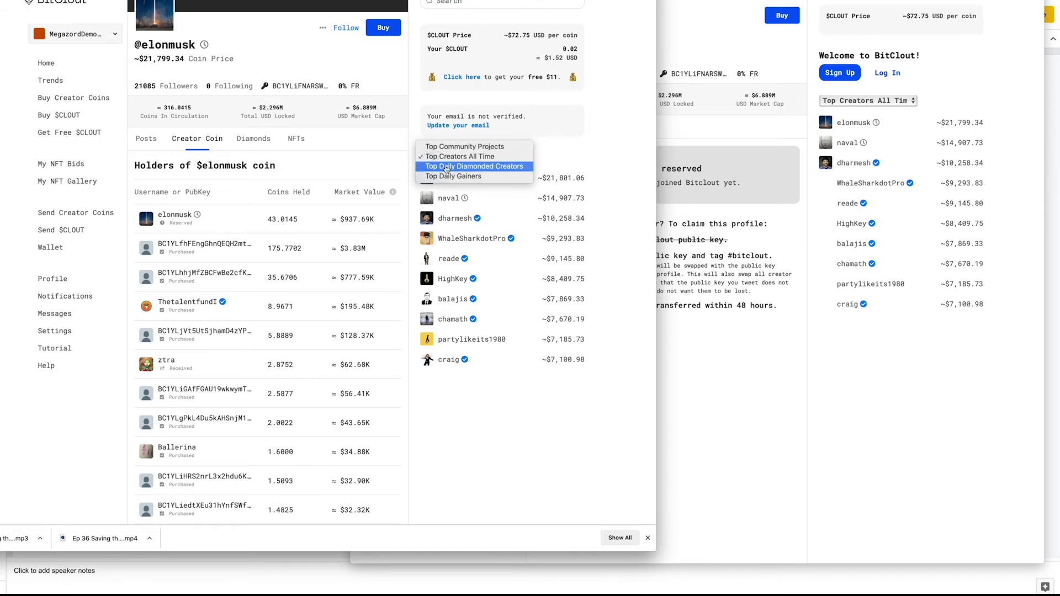
{"action": "left_click", "coordinate": [447, 177]}
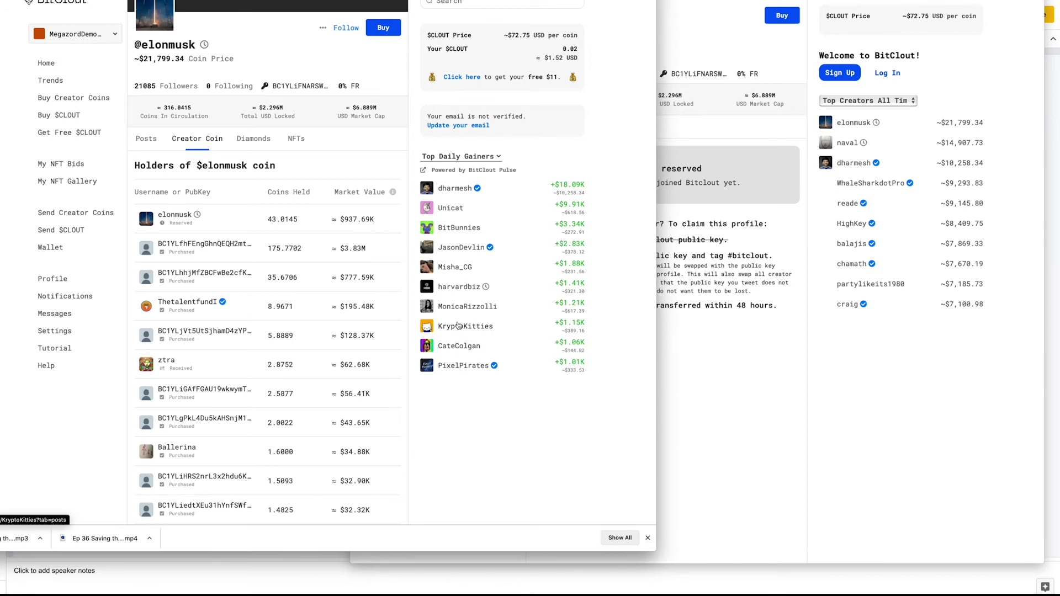
{"action": "left_click", "coordinate": [446, 158]}
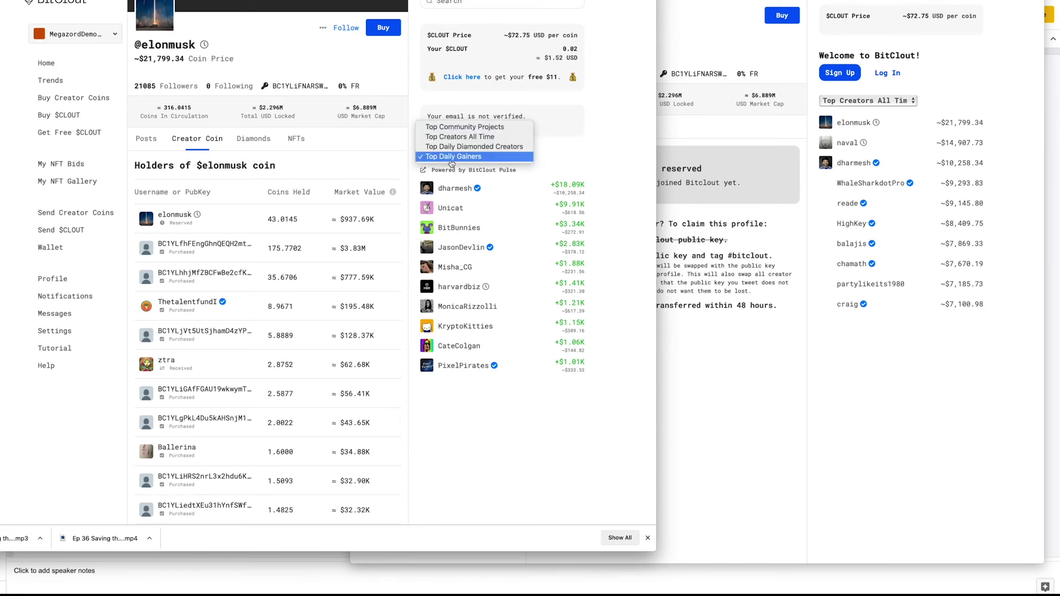
{"action": "left_click", "coordinate": [450, 127]}
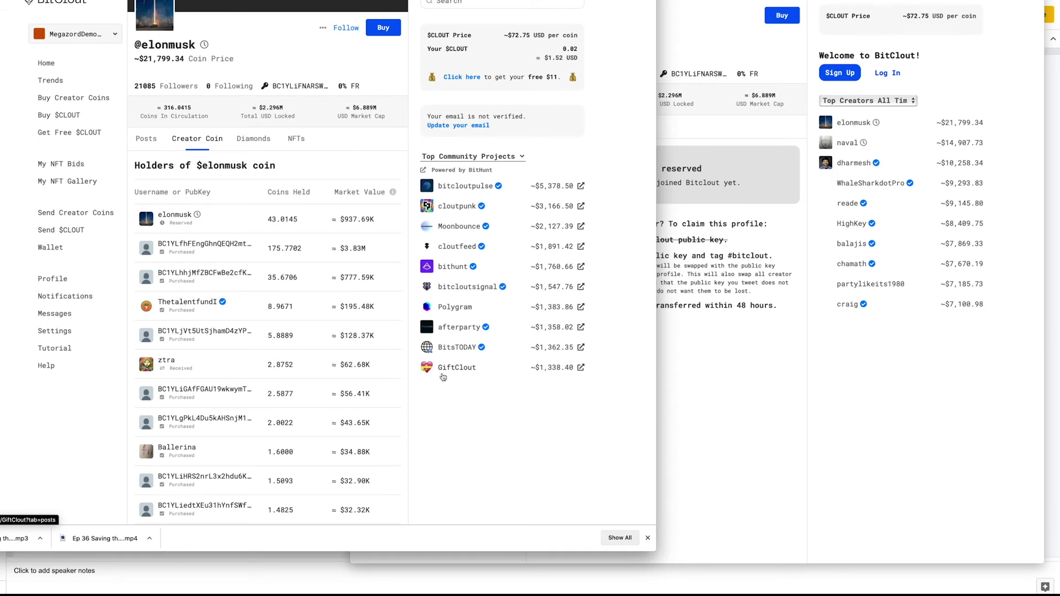
{"action": "scroll", "coordinate": [215, 385], "scroll_direction": "down", "scroll_amount": 4}
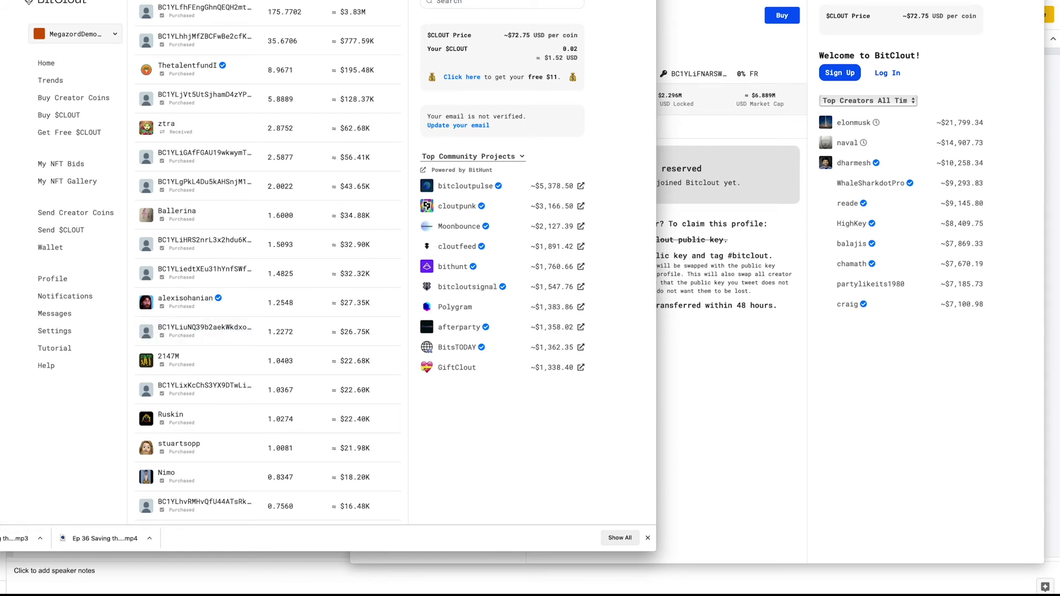
- Switch to the Google Slides presentation, view the "History of Bitclout? So far." slide, and return to the BitClout holders window
{"action": "left_click", "coordinate": [52, 230]}
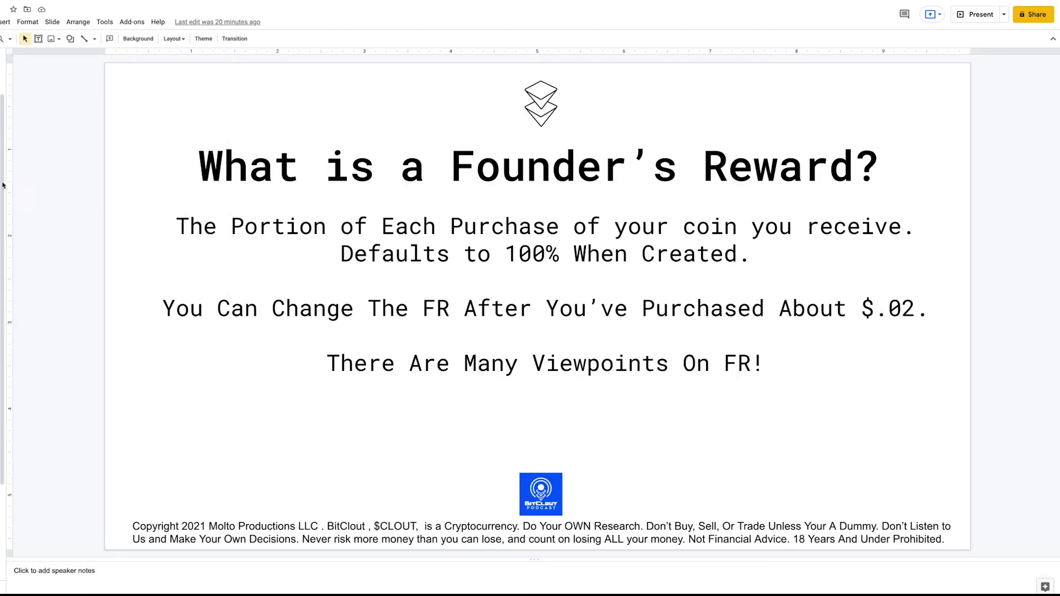
{"action": "key", "text": "Down"}
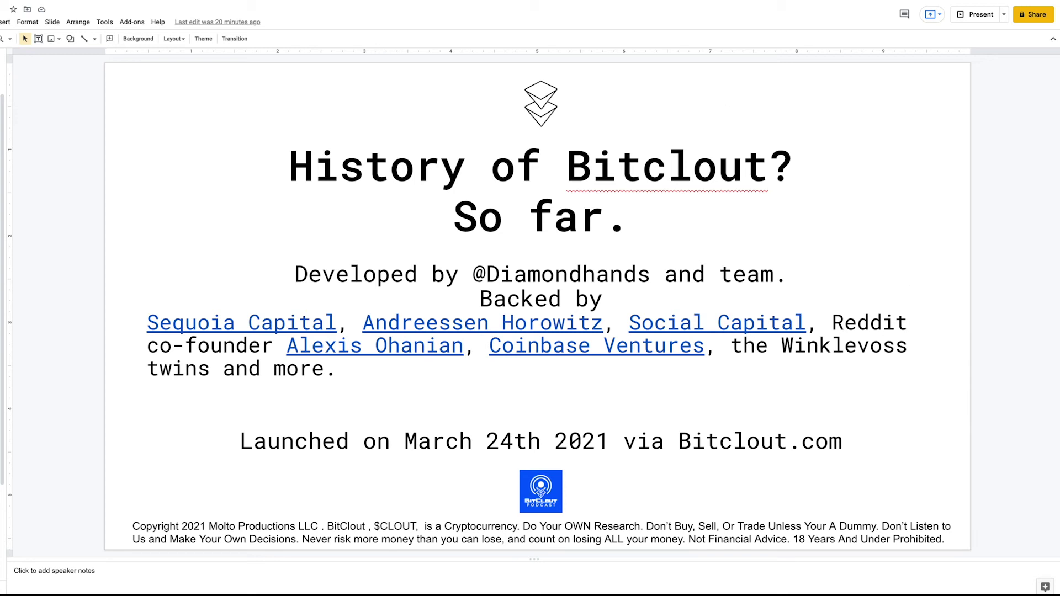
{"action": "key", "text": "ctrl+Up"}
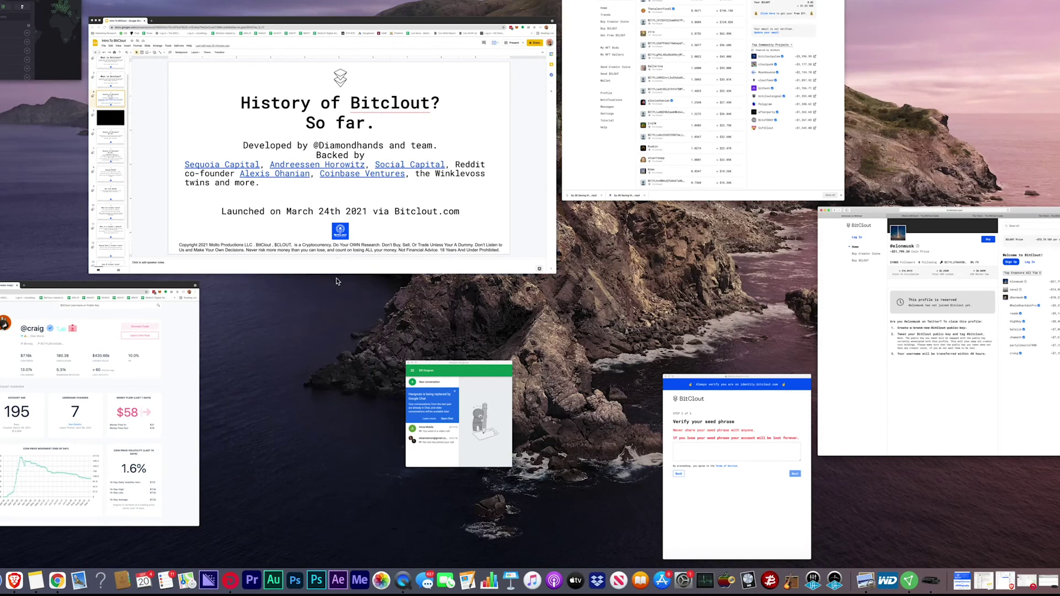
{"action": "left_click", "coordinate": [598, 161]}
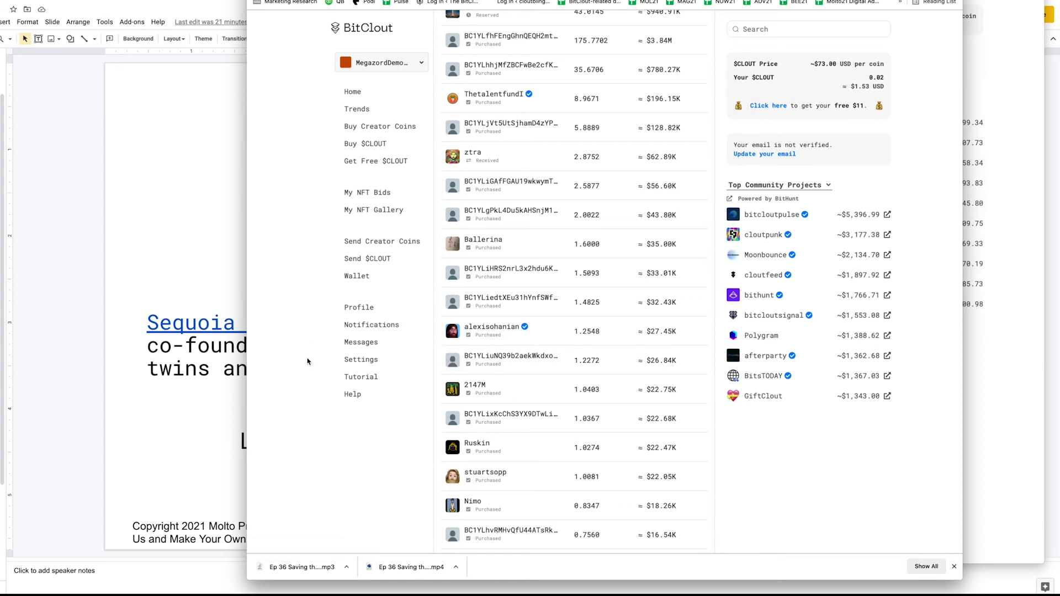
- Switch to the Google Slides presentation and advance past "What Are Creator Coins?" to the "What is a Founder's Reward?" slide
{"action": "left_click", "coordinate": [163, 298]}
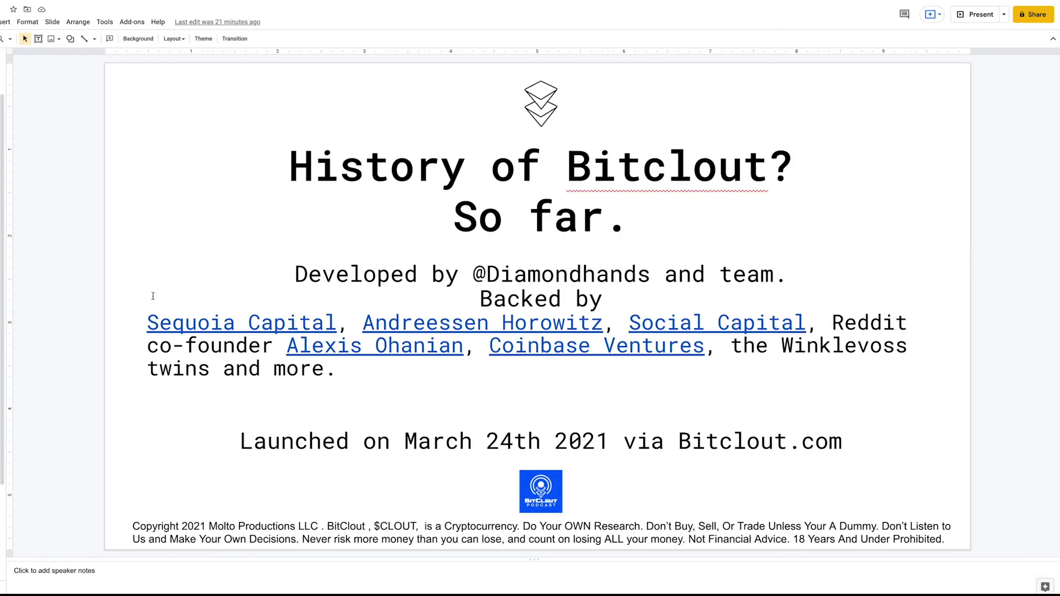
{"action": "key", "text": "Down"}
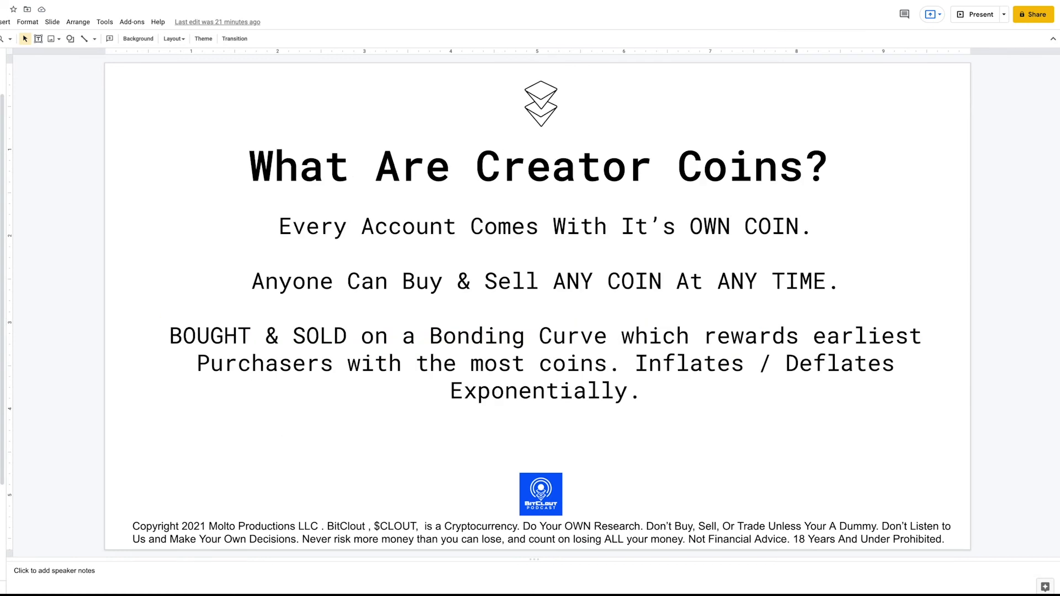
{"action": "key", "text": "Down"}
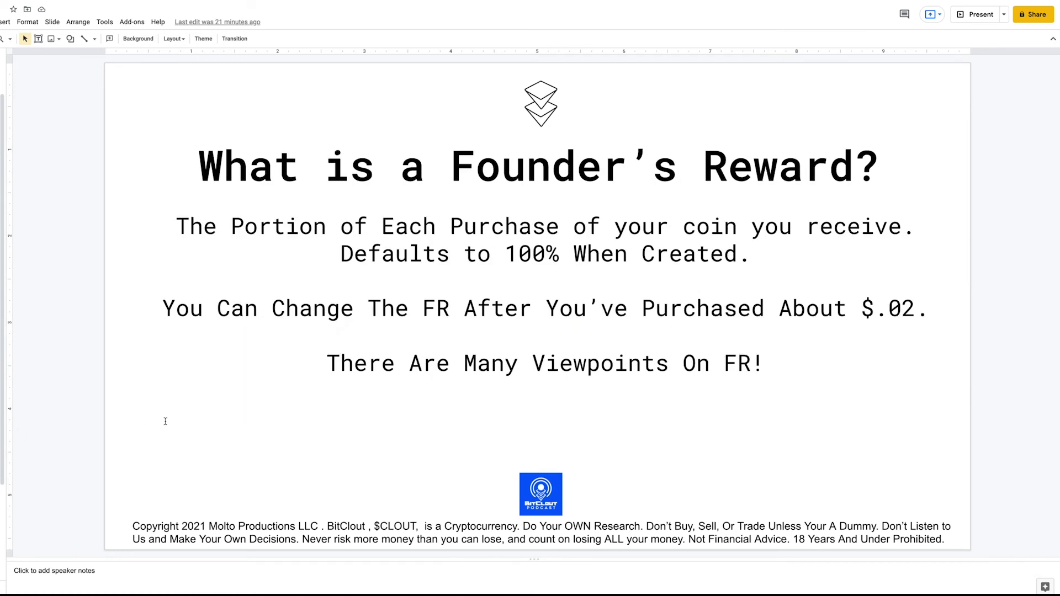